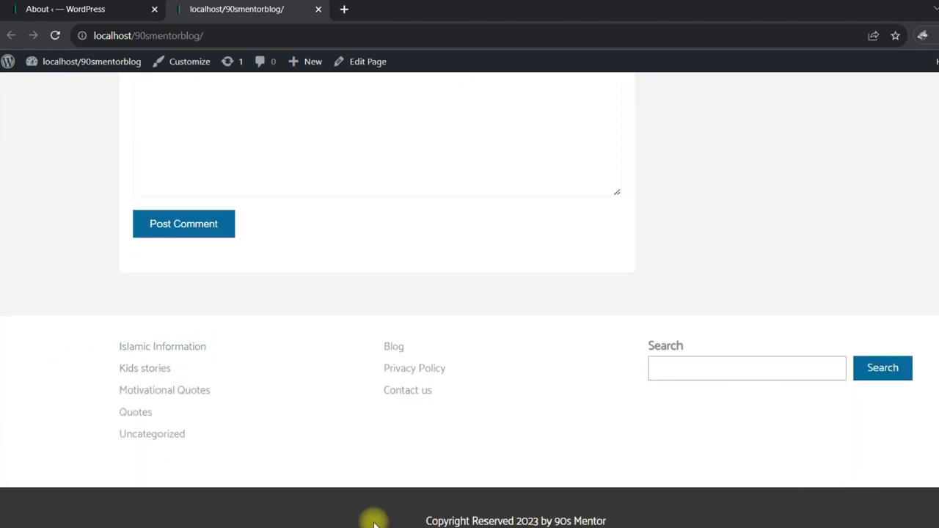
Switch to the WordPress admin tab and look over the sidebar menu.
scroll(619, 405, up, 10)
scroll(618, 407, up, 4)
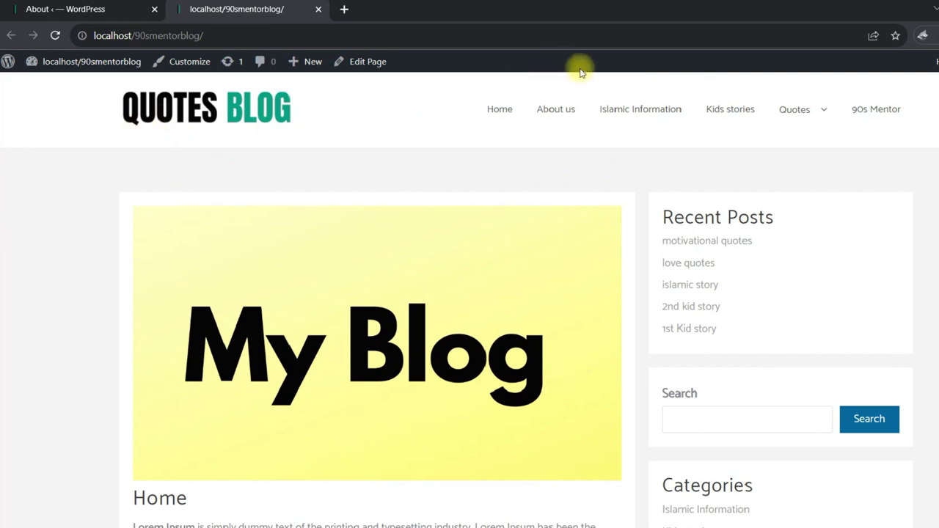
click(74, 9)
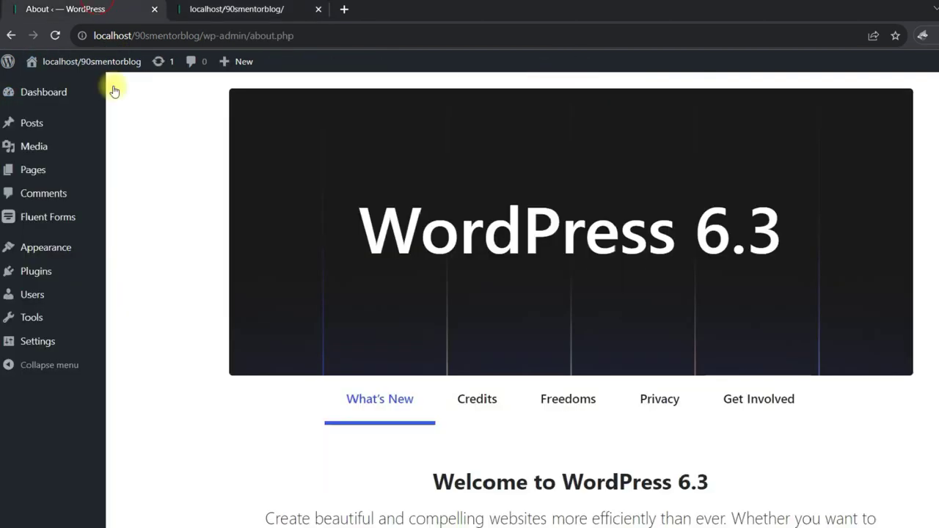
mouse_move(31, 123)
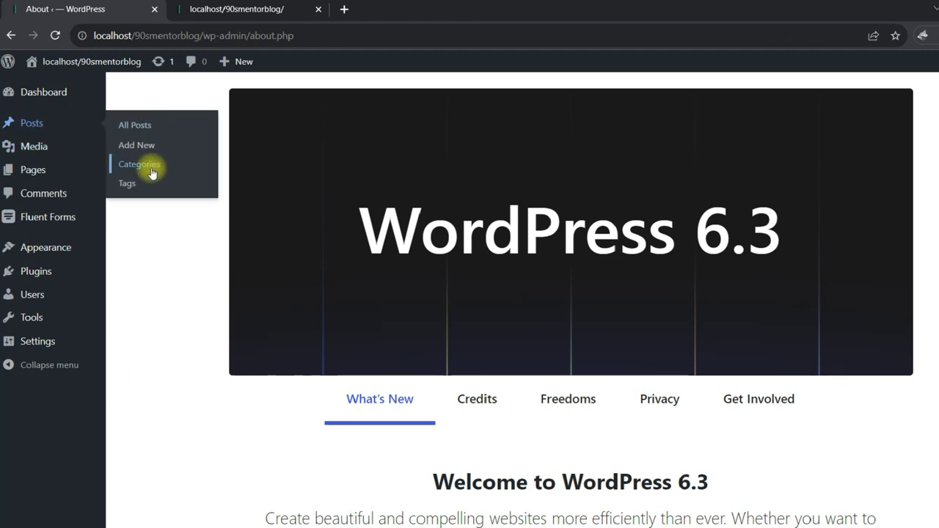
mouse_move(37, 171)
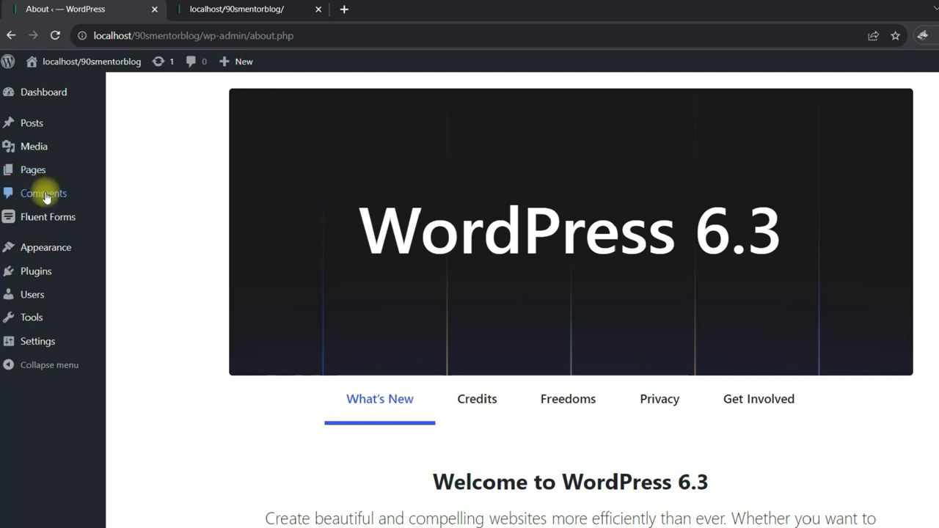
mouse_move(45, 222)
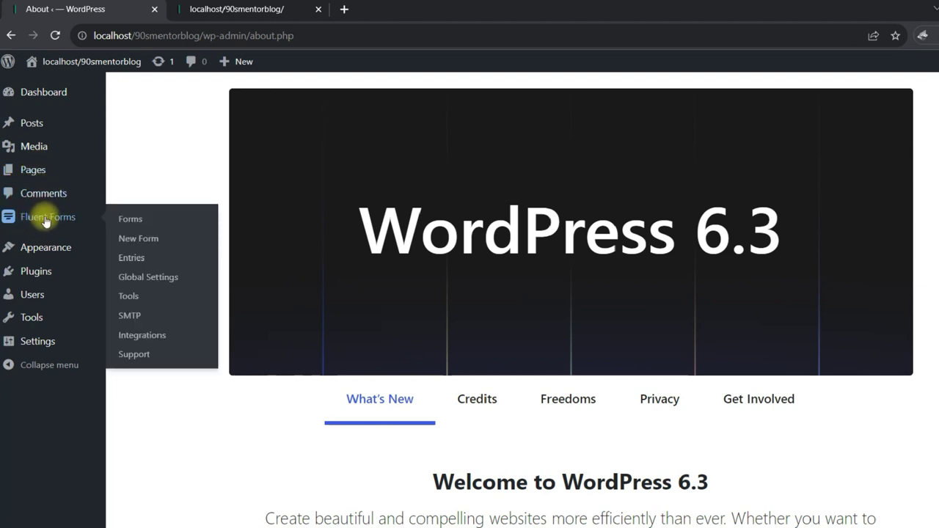
mouse_move(37, 245)
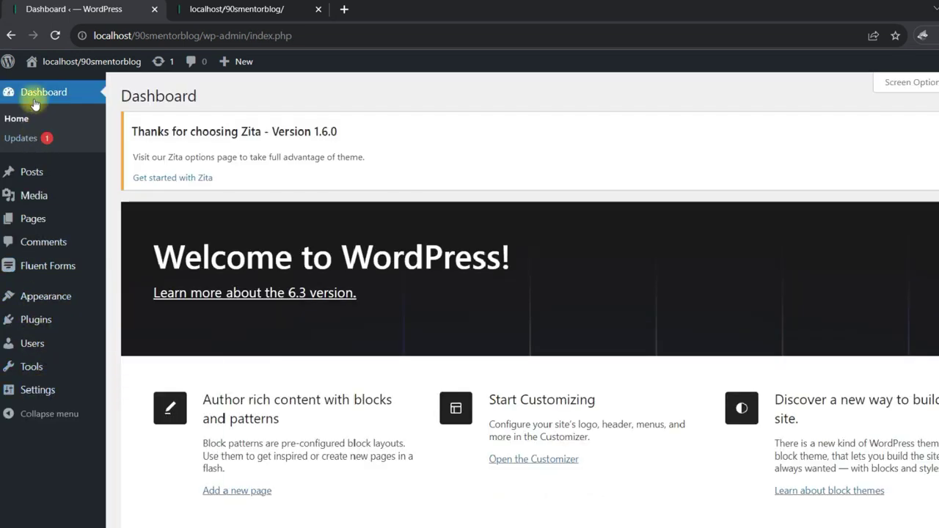
Check the local site address localhost/90smentorblog/, then return to the admin Dashboard.
click(189, 8)
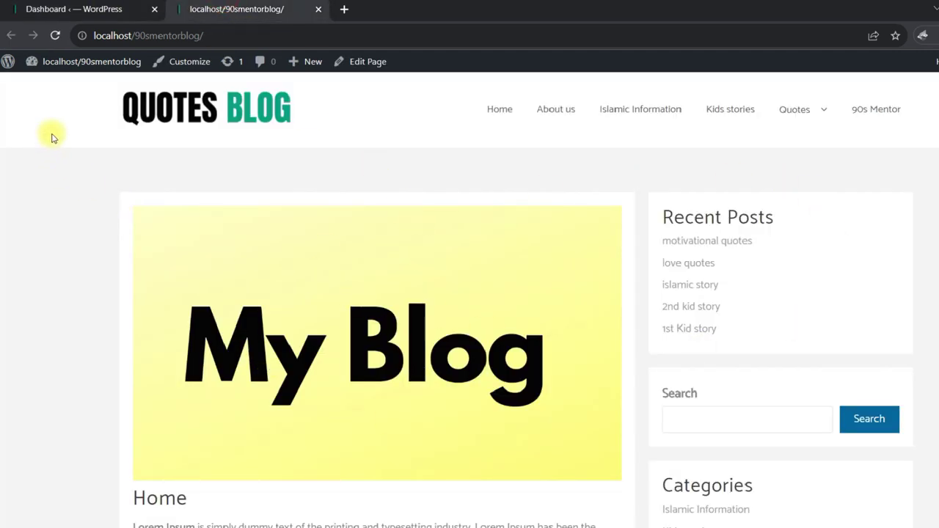
scroll(866, 267, down, 4)
scroll(866, 266, down, 4)
scroll(332, 293, up, 8)
drag(220, 33, 220, 37)
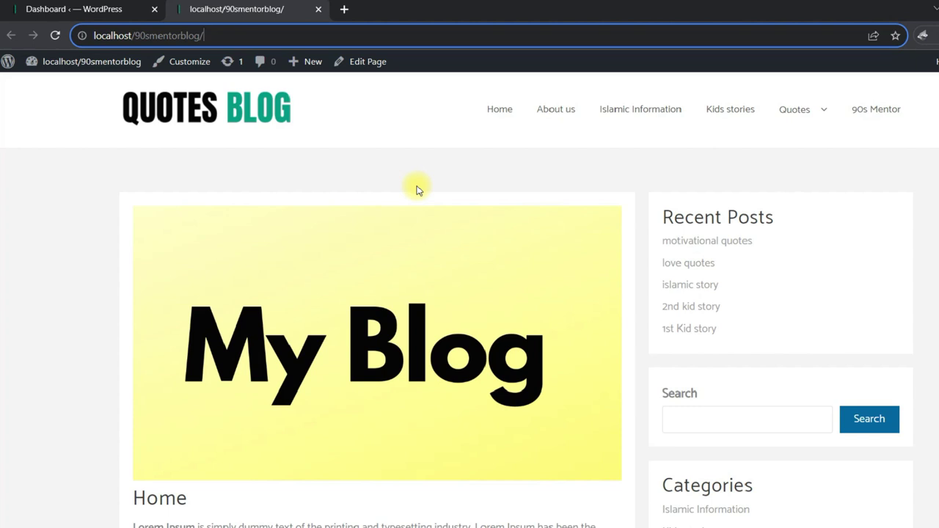
drag(208, 35, 84, 38)
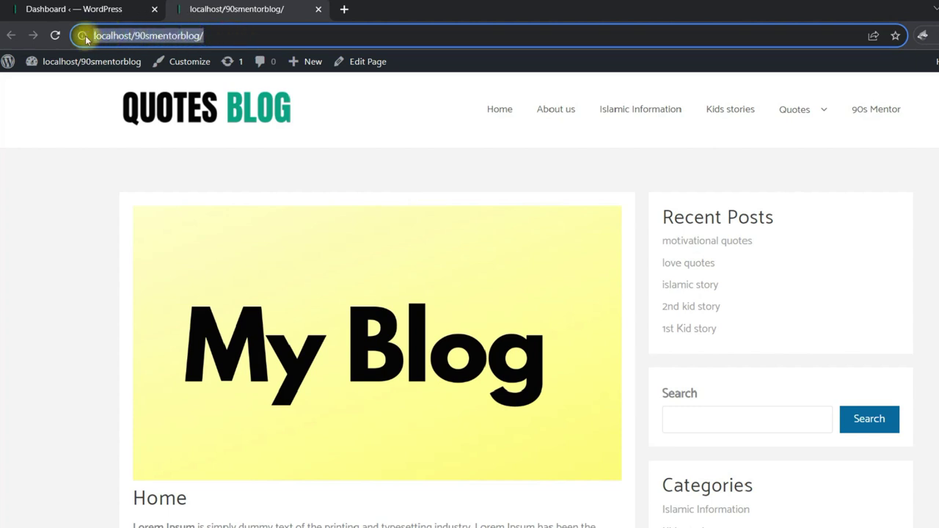
click(95, 9)
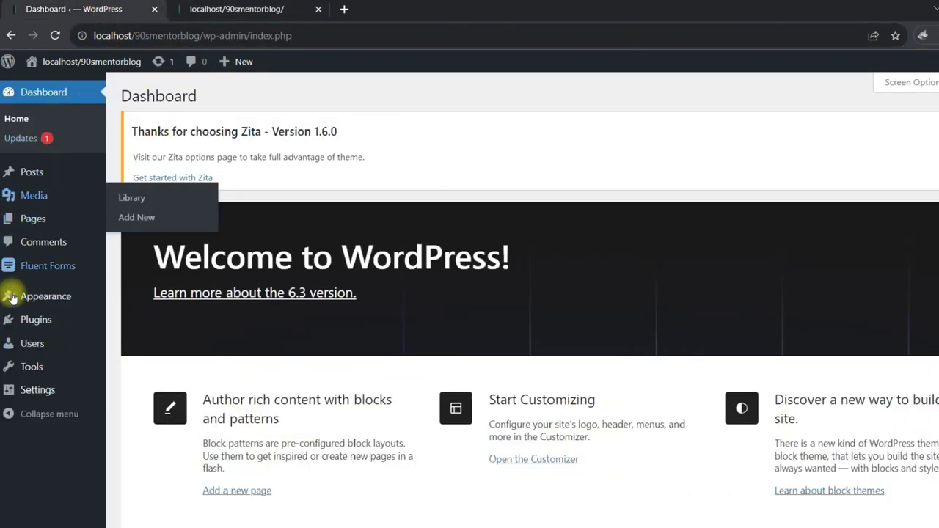
mouse_move(21, 325)
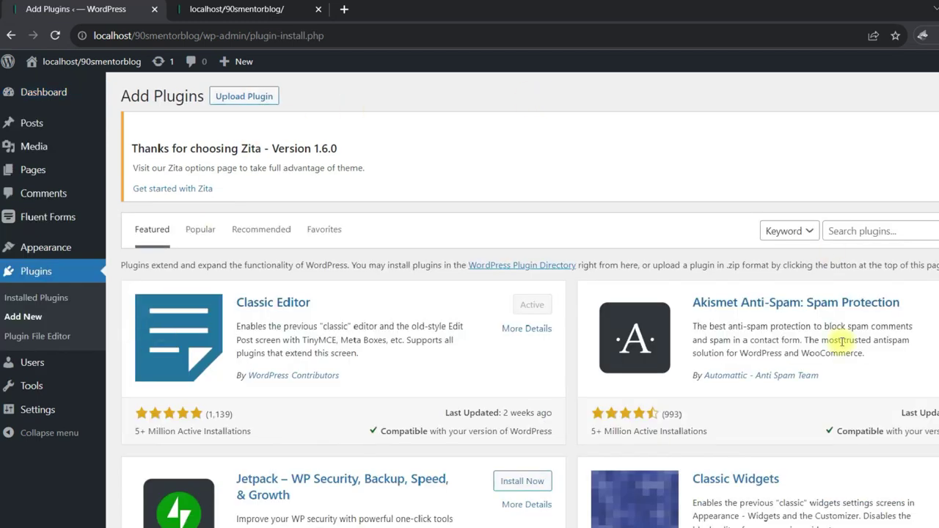
Search the plugin directory for 'migrate' and install All-in-One WP Migration.
click(932, 230)
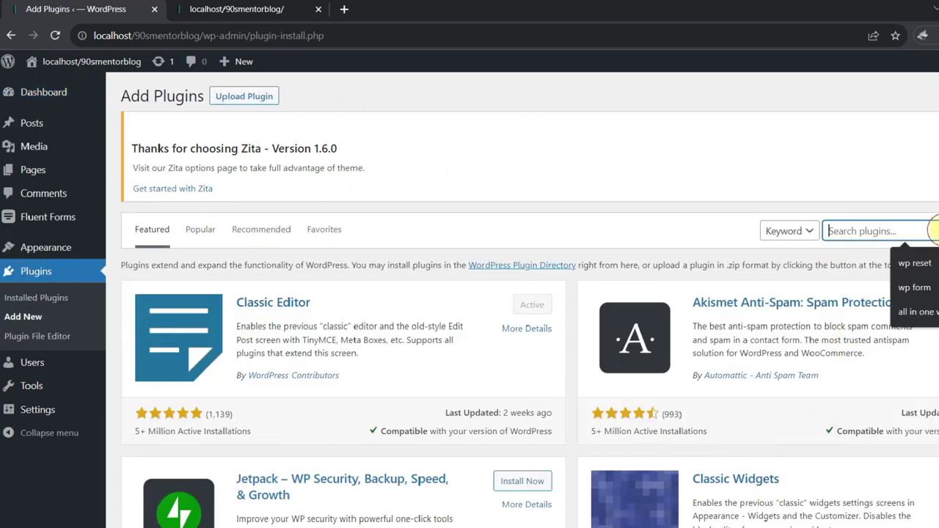
text(mig)
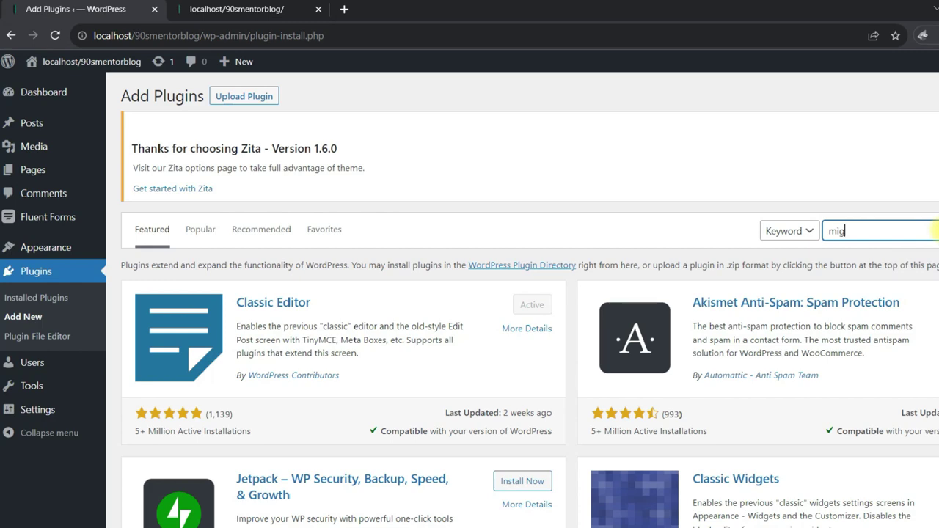
text(rate)
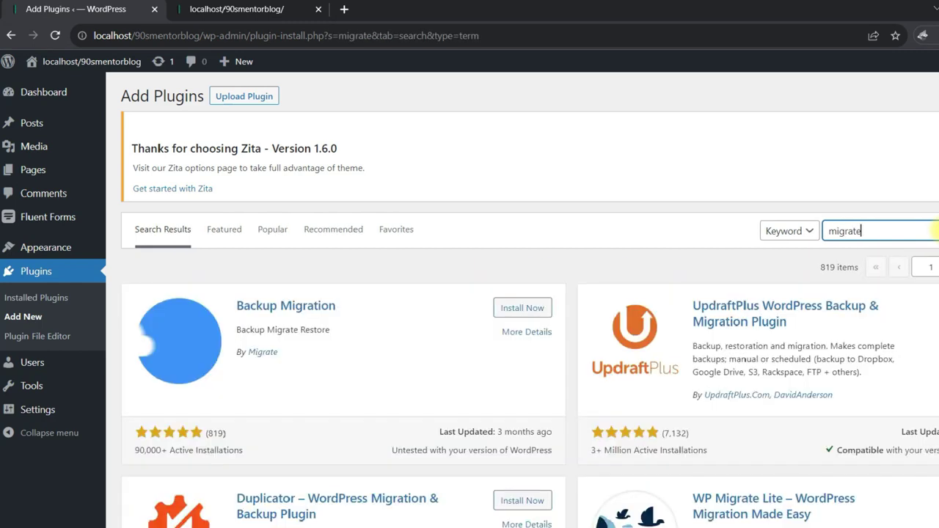
scroll(901, 301, down, 5)
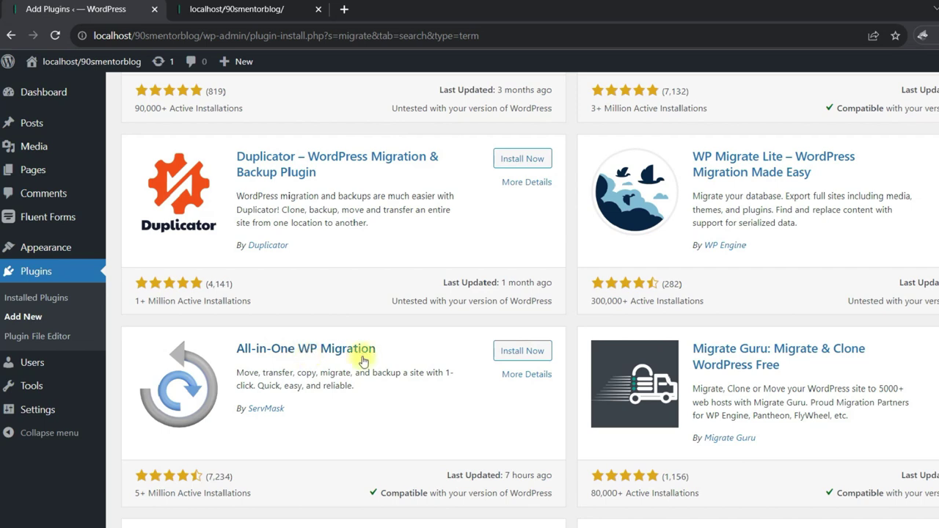
drag(400, 350, 320, 345)
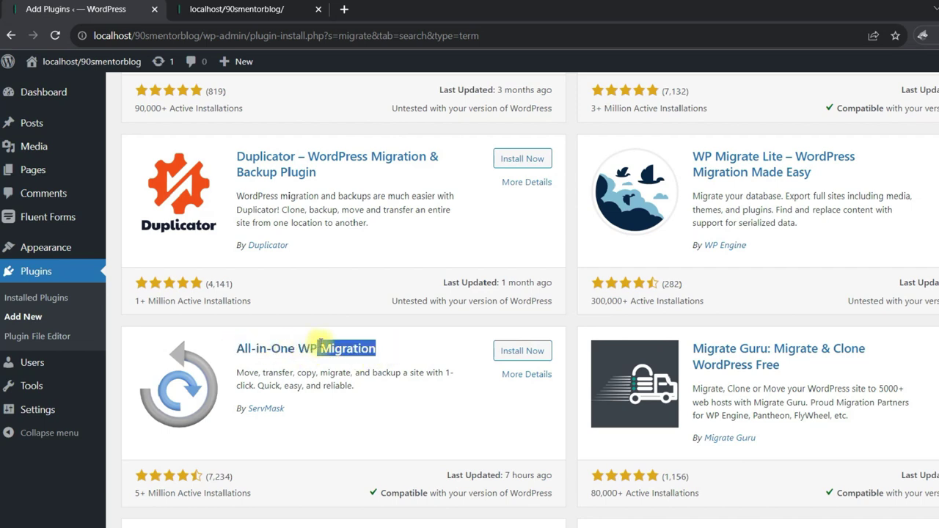
click(294, 413)
drag(293, 413, 250, 410)
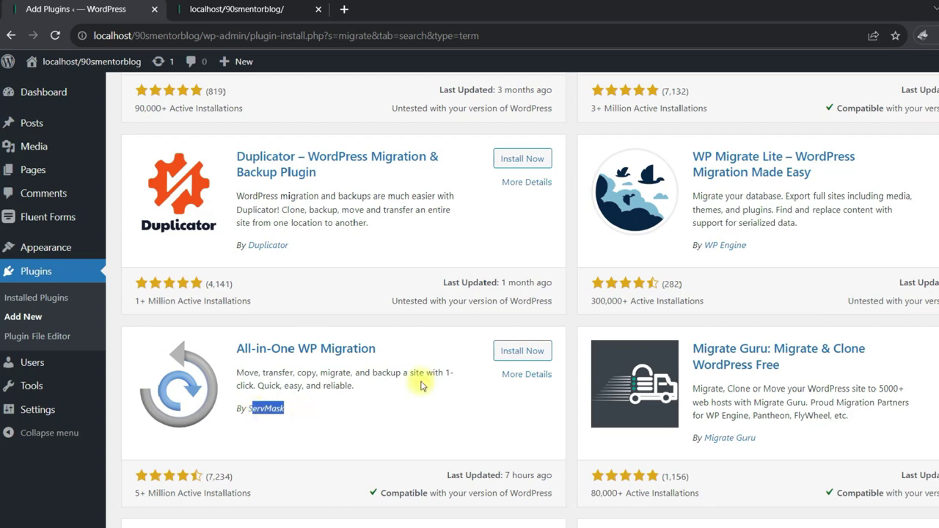
click(520, 352)
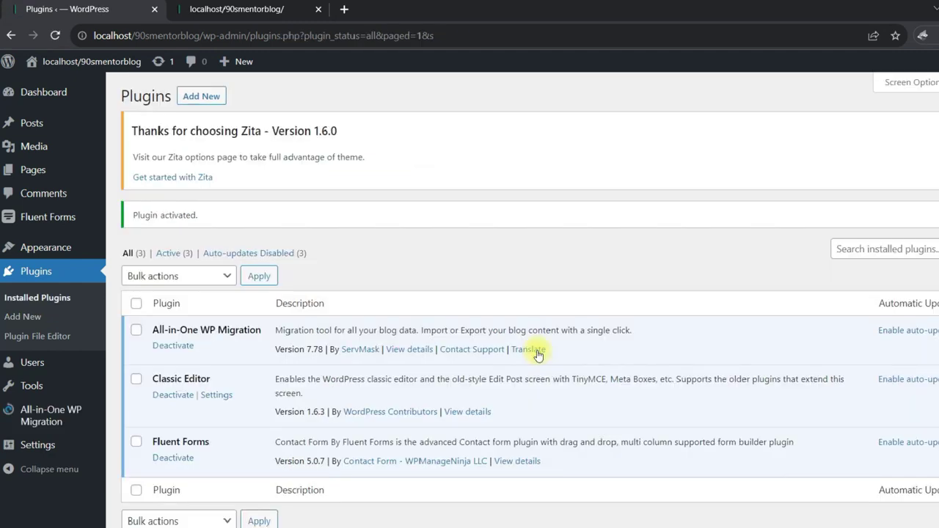
Confirm All-in-One WP Migration is active in the Plugins list, briefly checking the blog home page.
drag(152, 332, 241, 329)
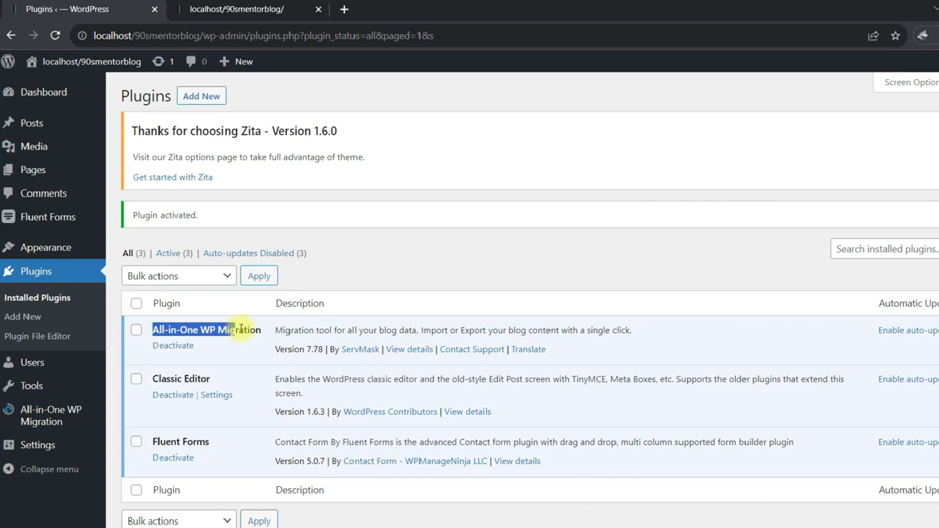
click(224, 329)
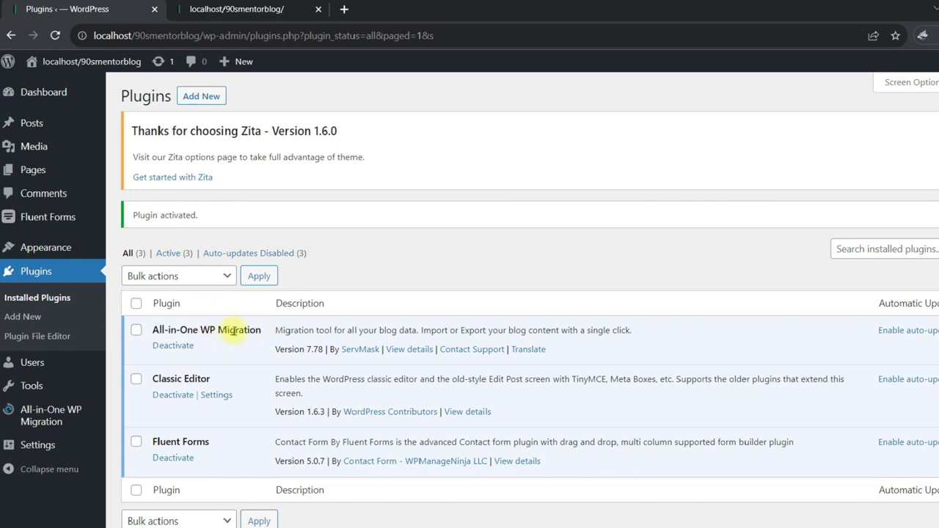
mouse_move(46, 417)
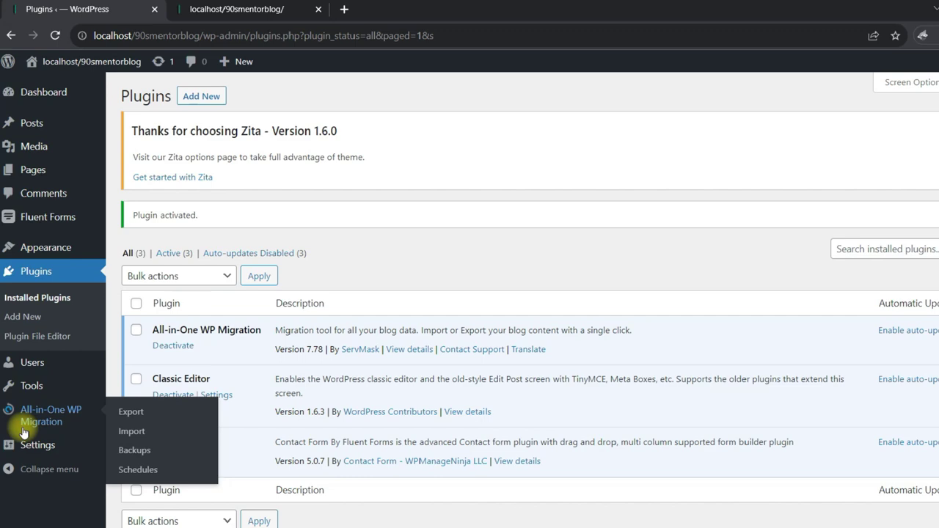
key(ctrl+Tab)
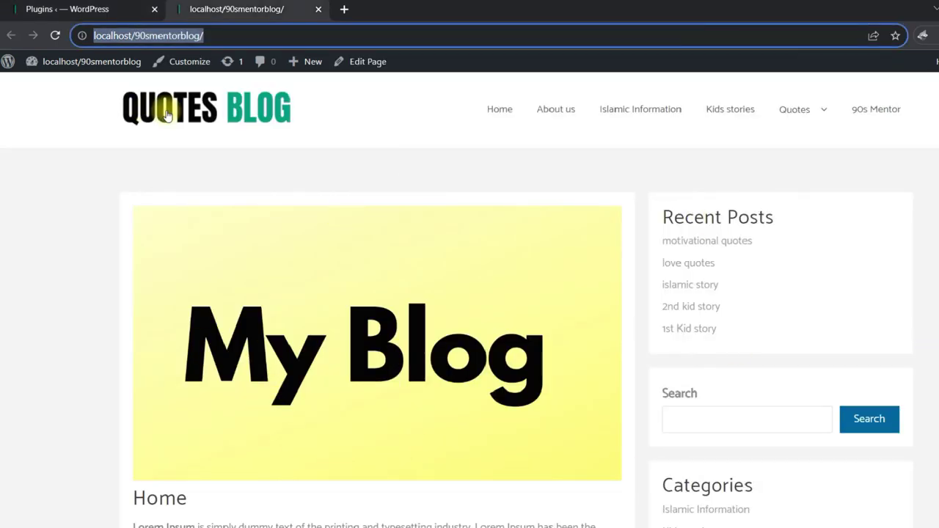
key(ctrl+Tab)
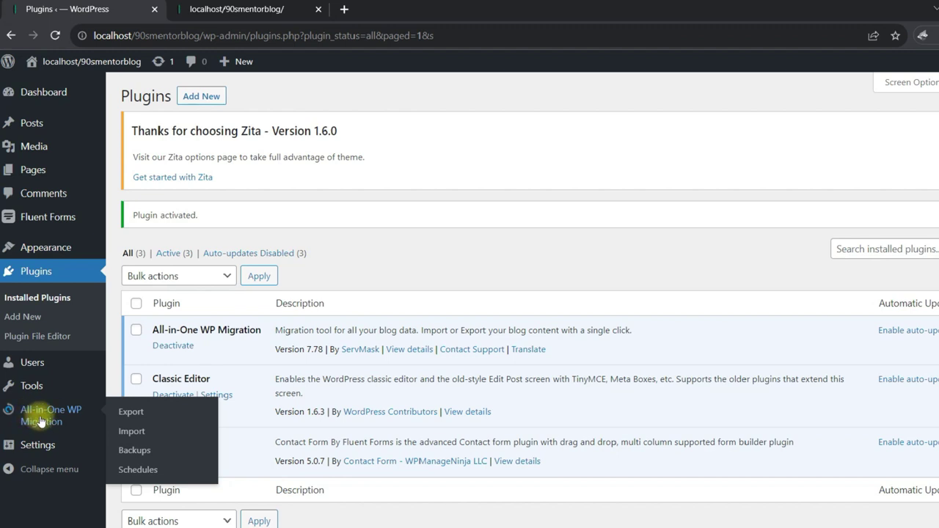
Export the entire site to a File with All-in-One WP Migration.
click(132, 413)
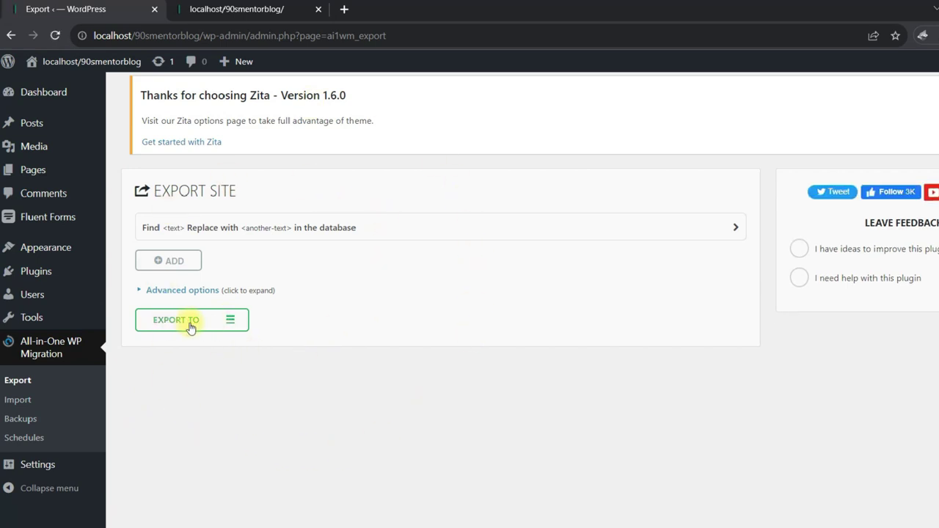
click(229, 321)
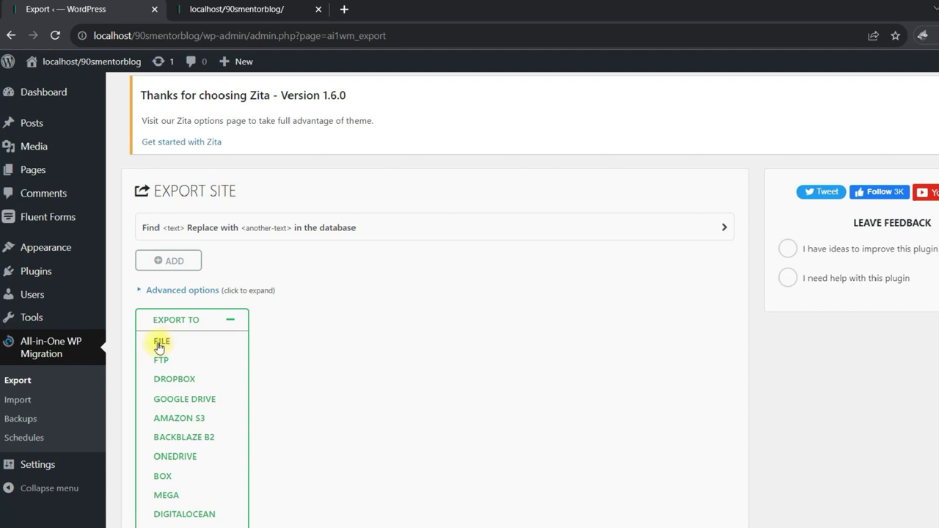
click(161, 342)
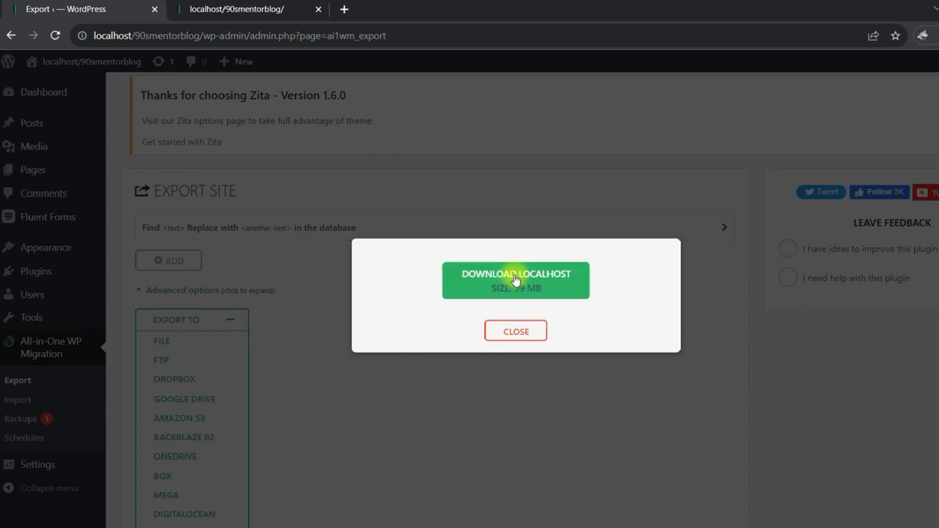
Download the .wpress export and cut it from the Downloads folder.
click(516, 279)
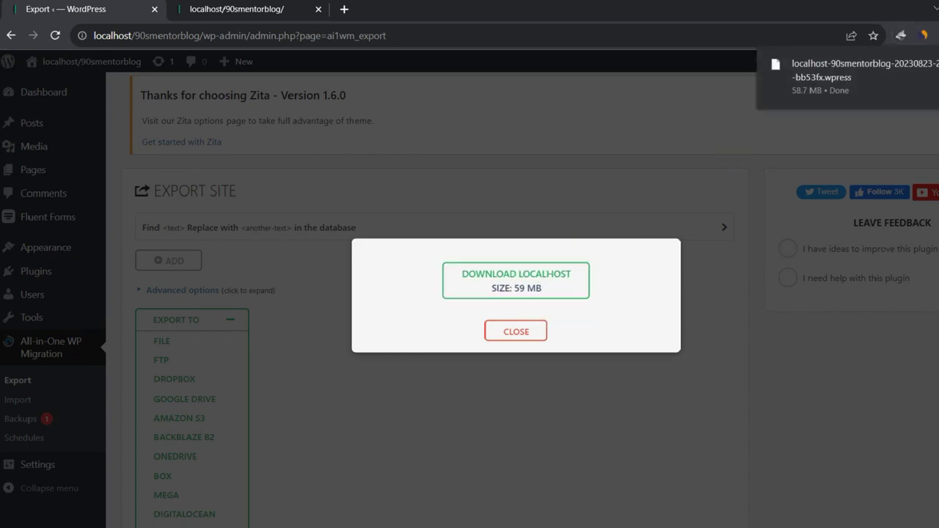
click(935, 67)
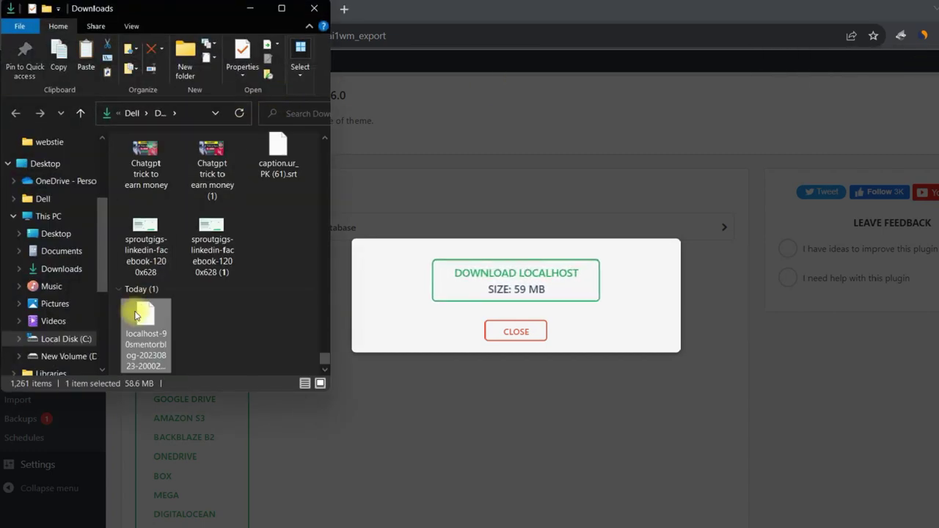
right_click(145, 326)
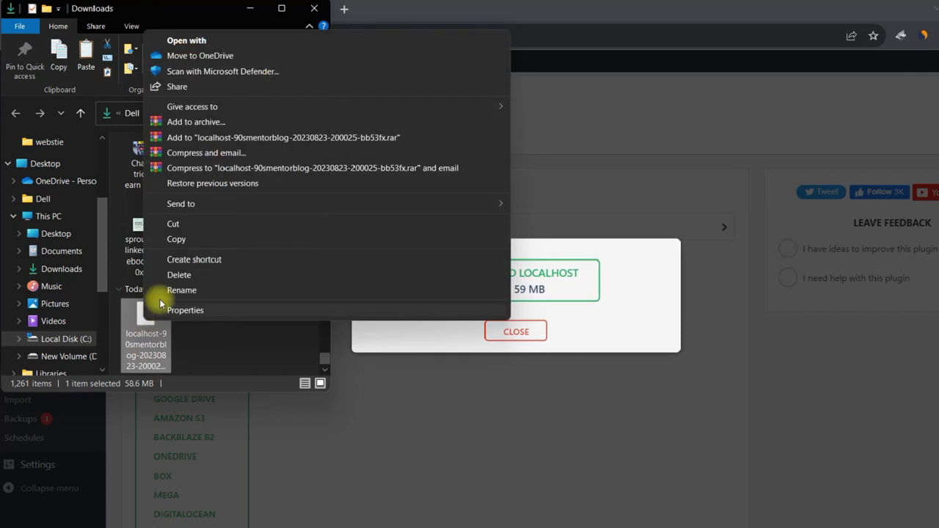
click(181, 223)
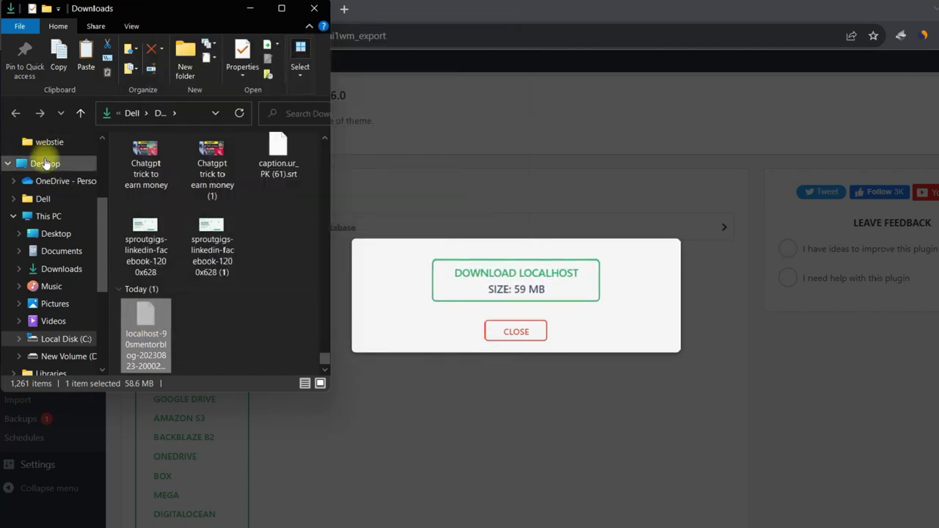
Paste the export into a new 'blog site' folder on the Desktop.
click(42, 163)
right_click(264, 217)
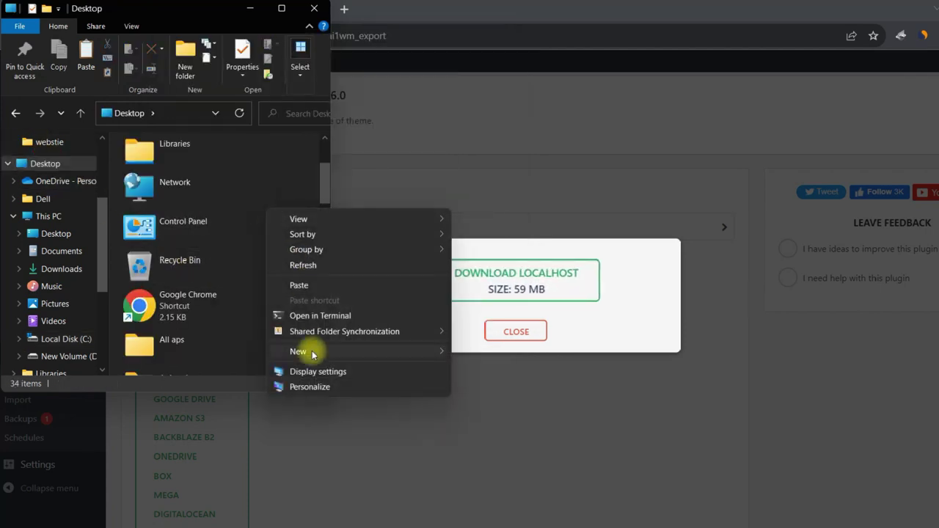
mouse_move(311, 351)
click(484, 353)
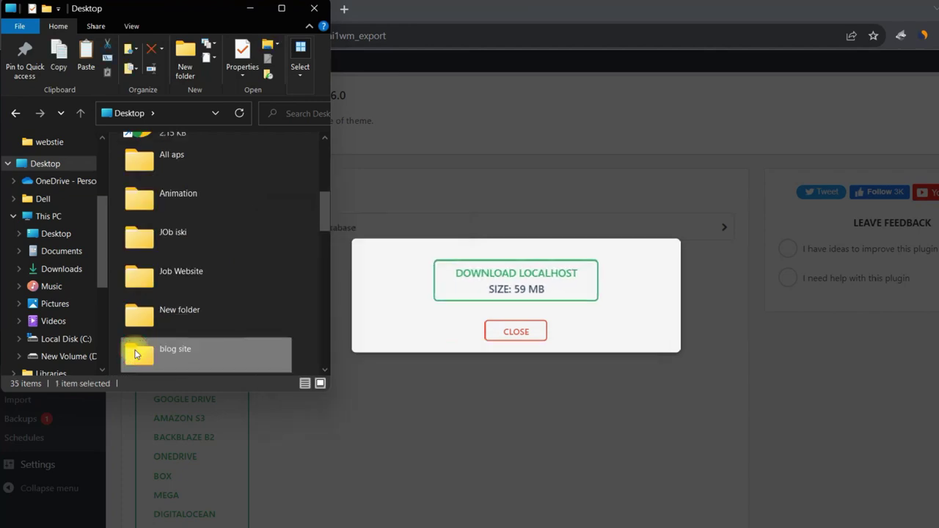
double_click(143, 352)
right_click(207, 236)
click(233, 330)
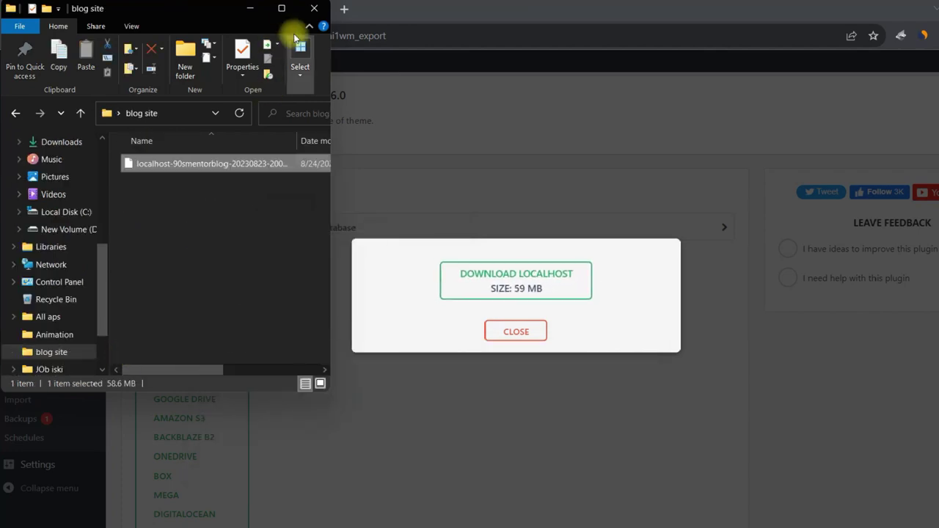
click(282, 8)
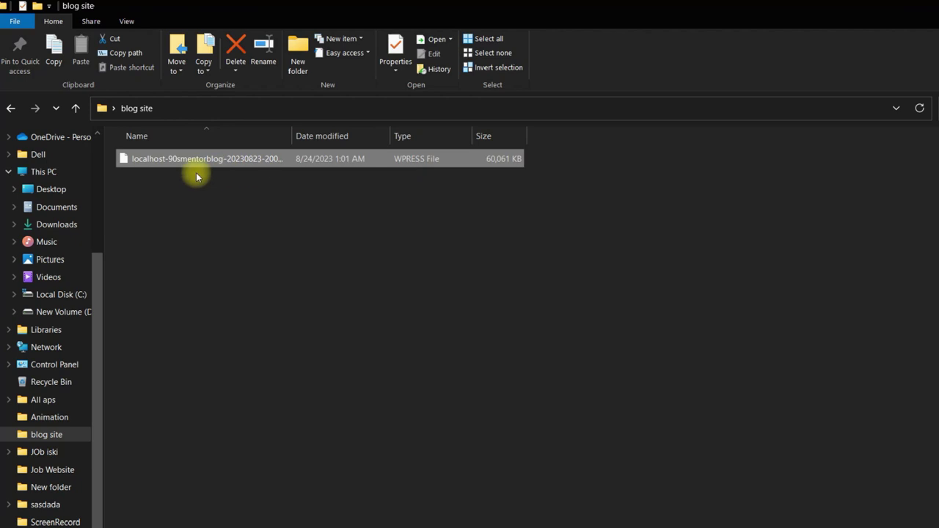
drag(606, 153, 335, 160)
drag(843, 5, 784, 112)
Review the local Quotes Blog homepage and its address localhost/90smentorblog/.
click(235, 8)
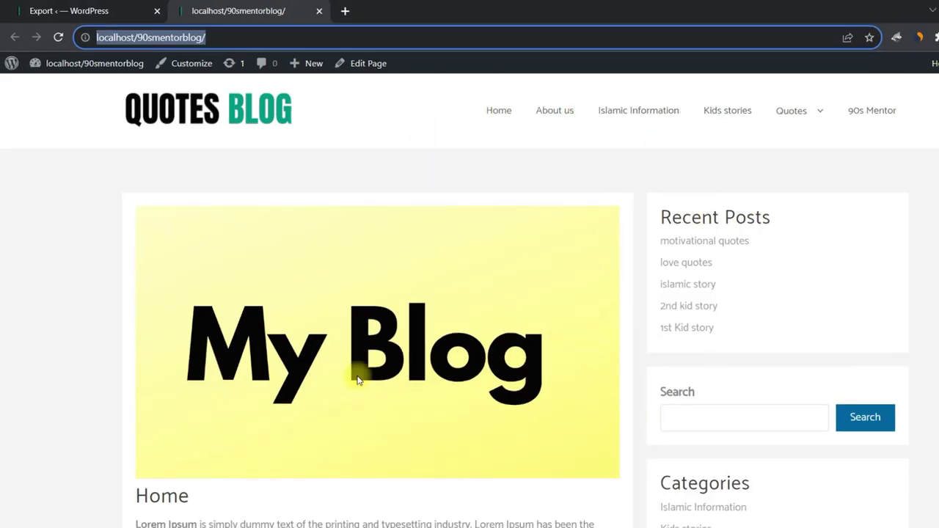
scroll(535, 326, down, 10)
scroll(535, 349, up, 10)
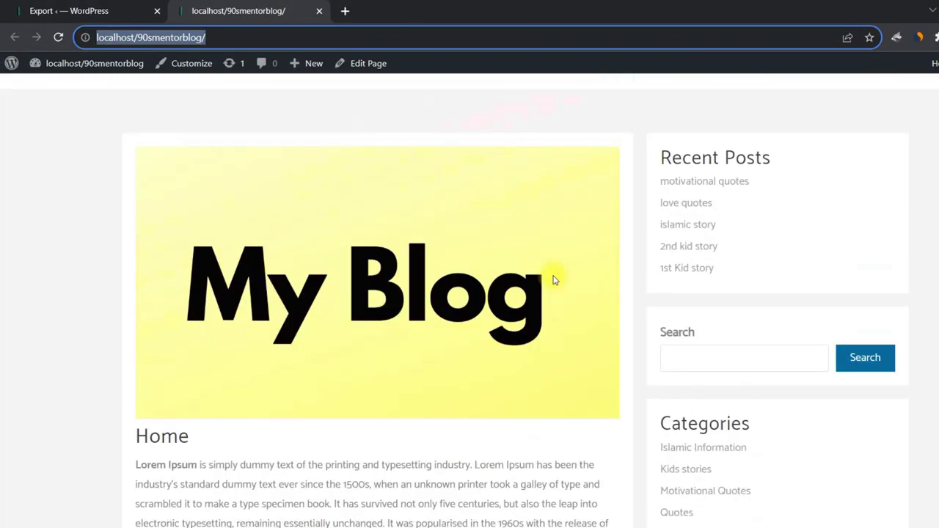
click(687, 114)
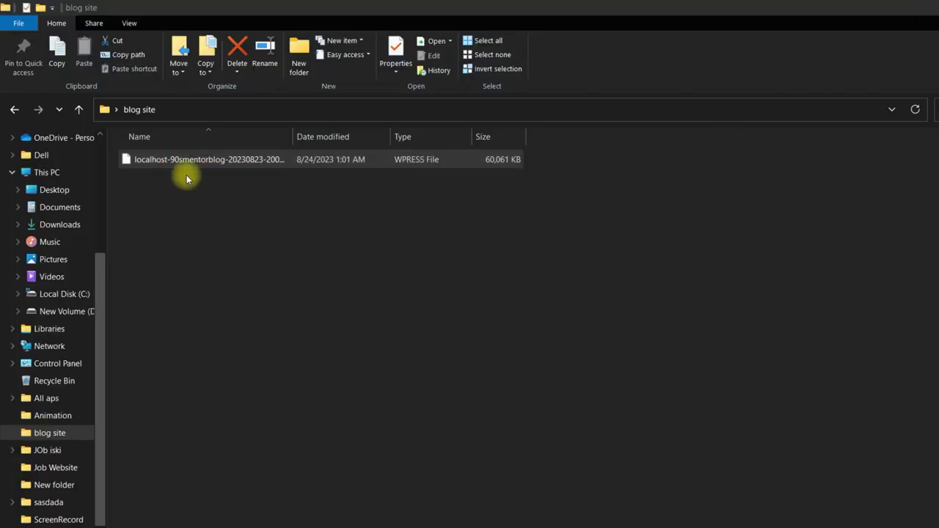
drag(610, 160, 239, 250)
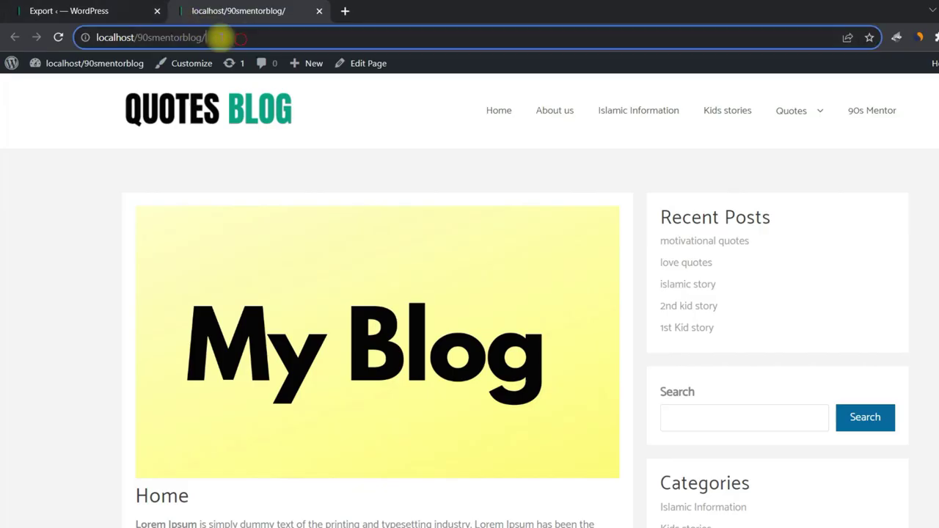
drag(220, 37, 88, 37)
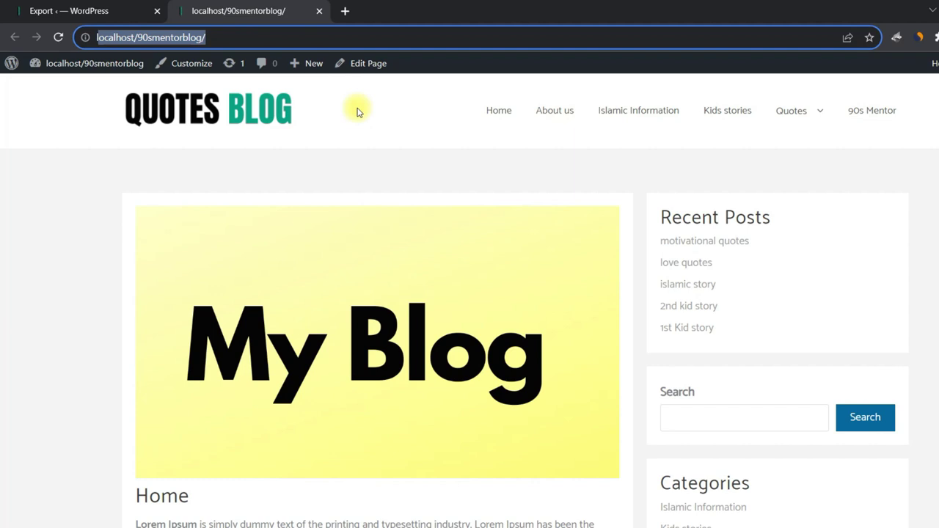
scroll(465, 190, down, 10)
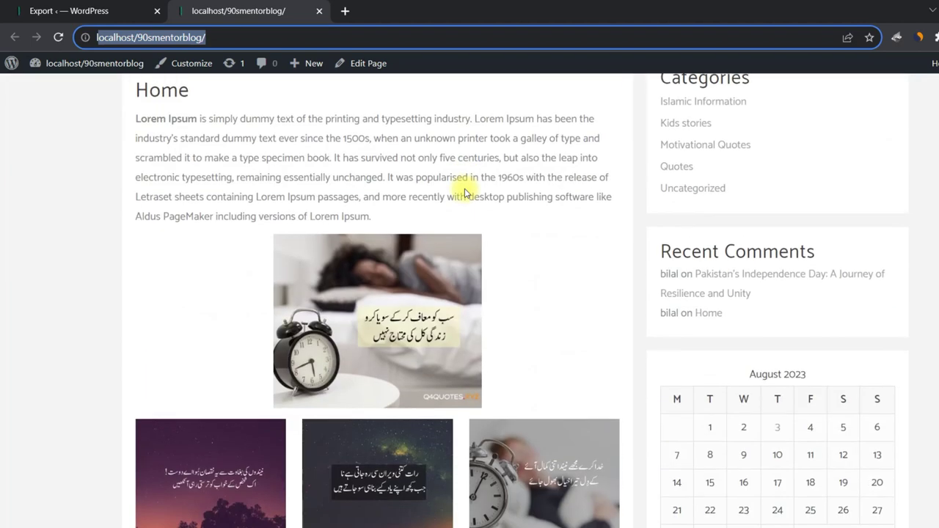
scroll(465, 192, down, 8)
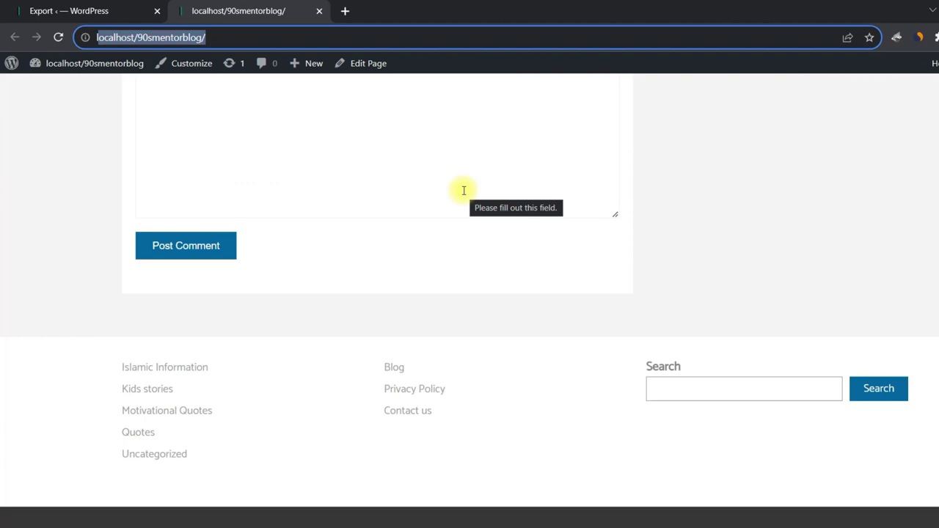
scroll(464, 190, up, 18)
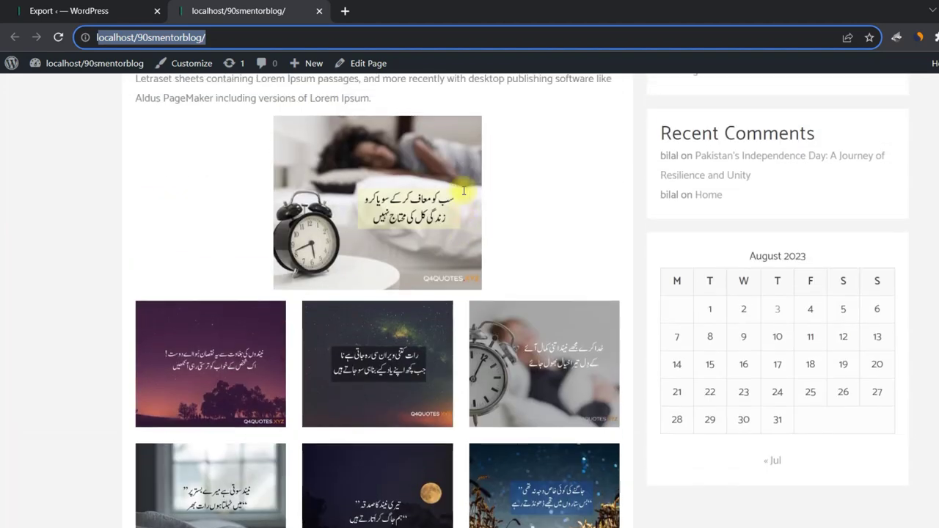
drag(227, 36, 225, 37)
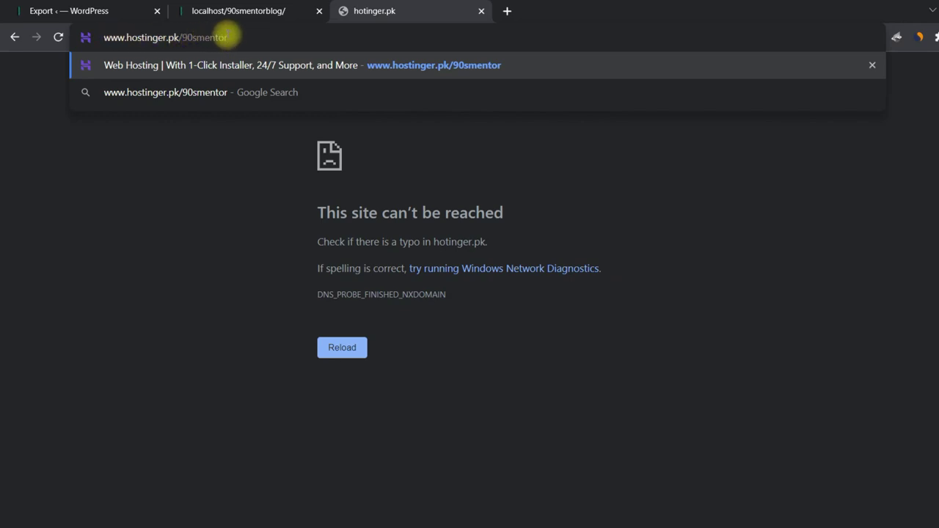
Load hostinger.pk/90smentor and scroll to the Premium, Business and Cloud Startup plan prices.
key(Return)
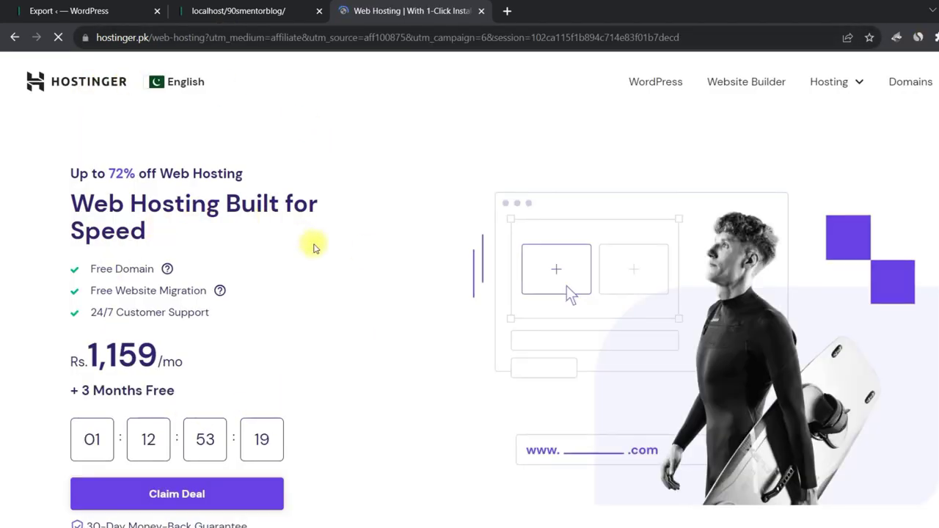
scroll(314, 248, down, 5)
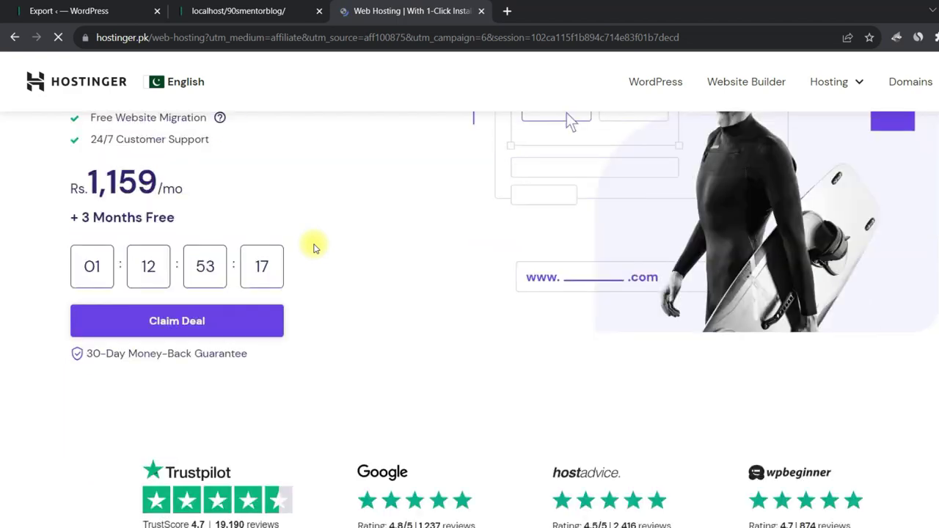
scroll(313, 248, up, 5)
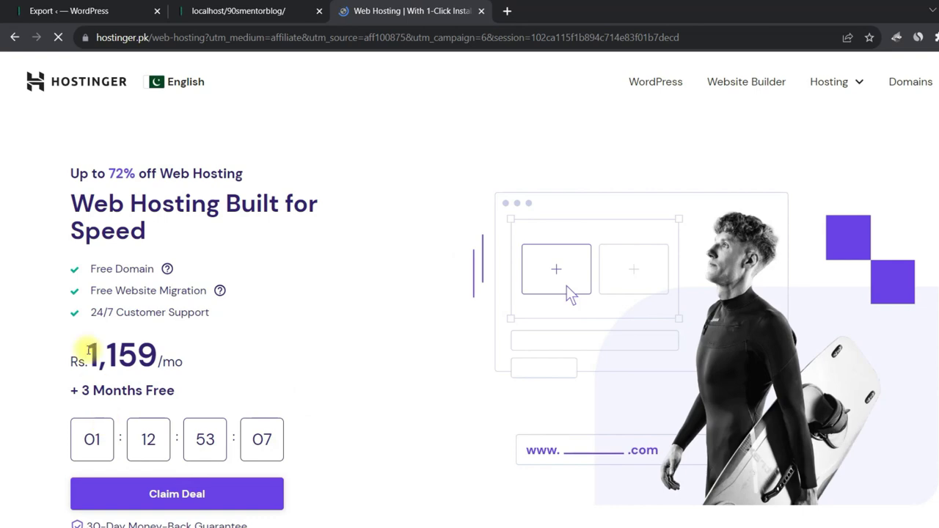
scroll(320, 319, down, 6)
scroll(220, 328, down, 2)
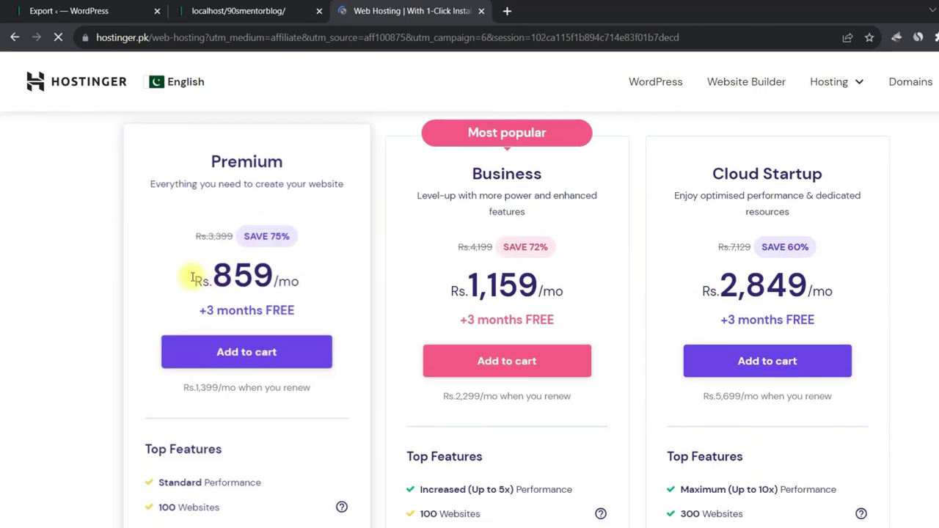
drag(196, 151, 279, 156)
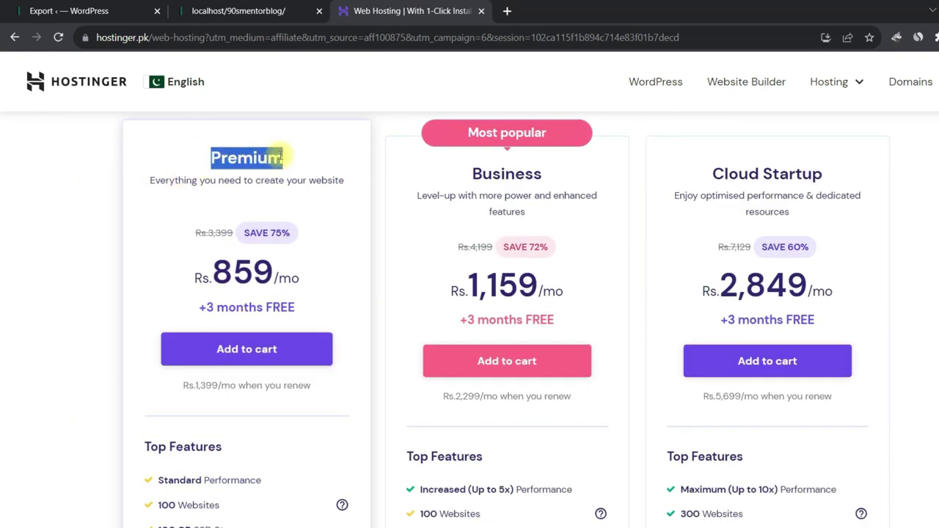
Add Premium Web Hosting to the cart on a 12-month period and reach payment selection.
click(236, 352)
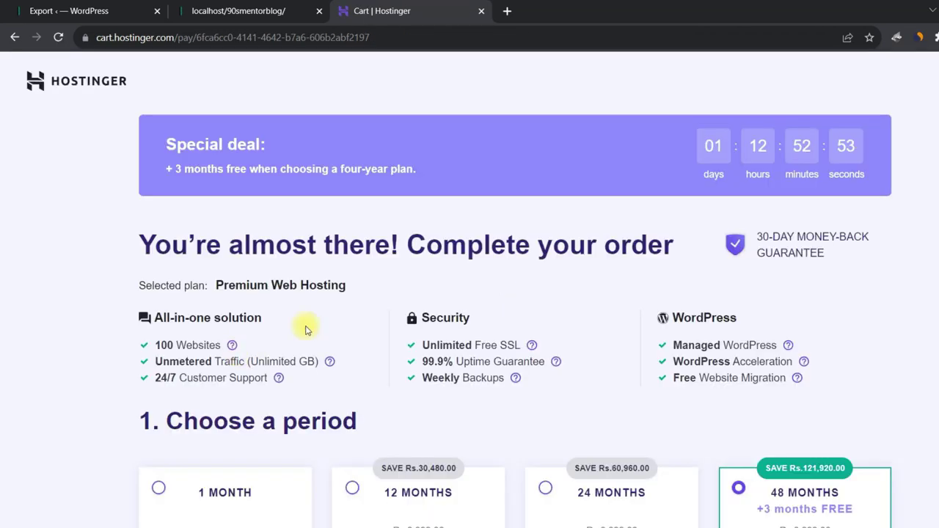
scroll(354, 330, down, 3)
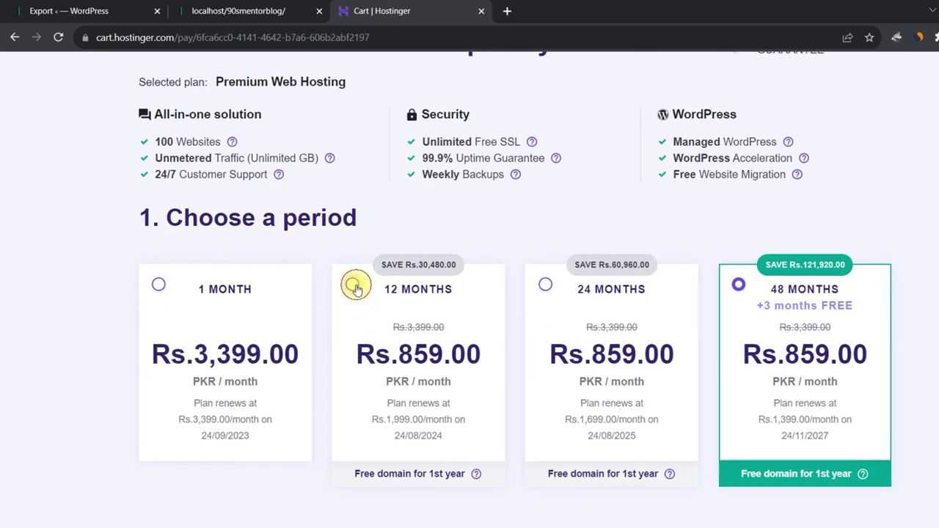
click(355, 288)
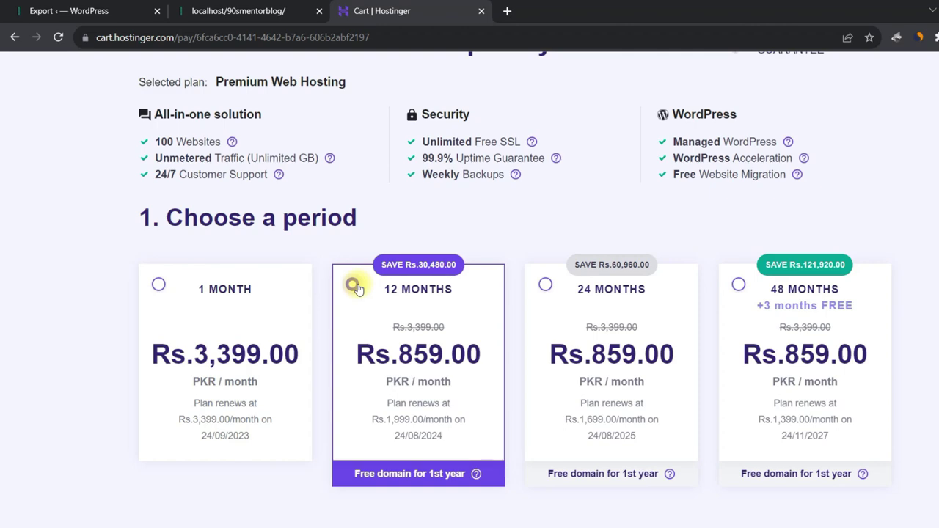
scroll(499, 361, down, 11)
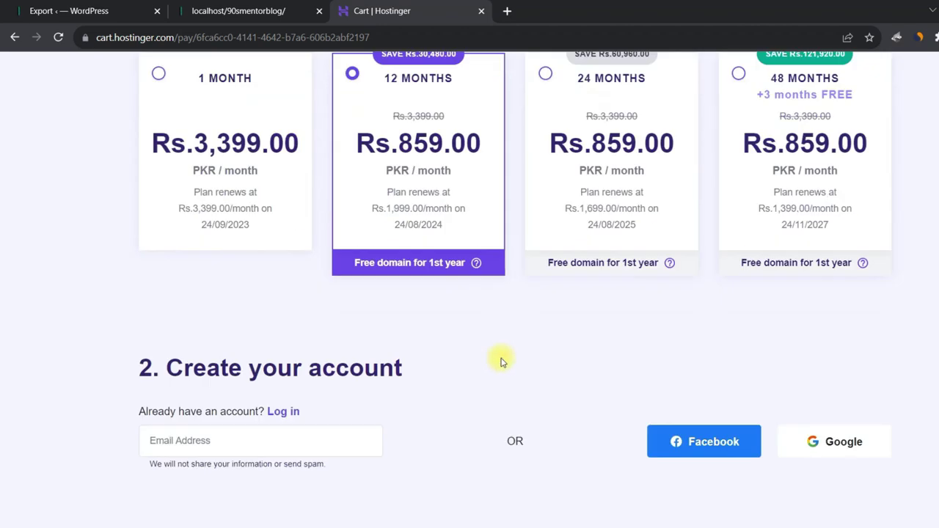
scroll(395, 338, down, 1)
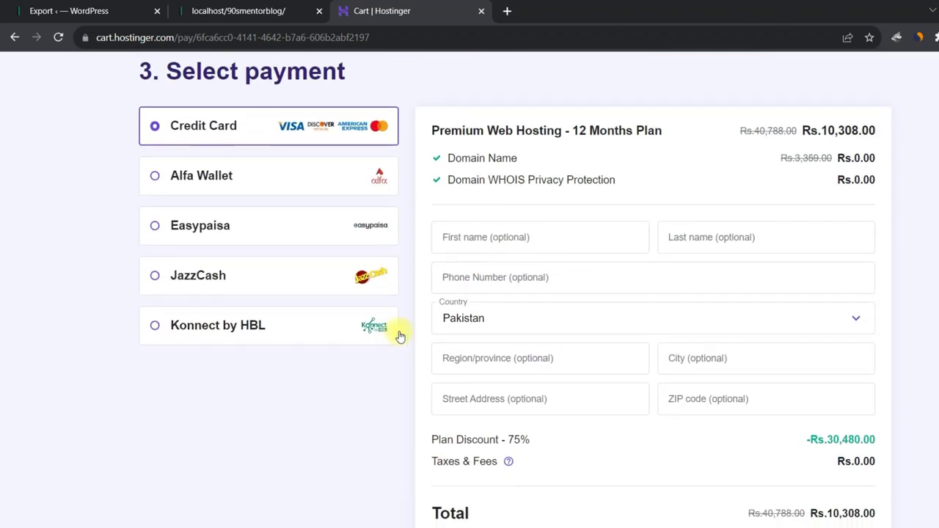
Choose Easypaisa and apply coupon 90SMENTOR, bringing the total to Rs.9,277.20.
click(154, 230)
scroll(152, 257, down, 1)
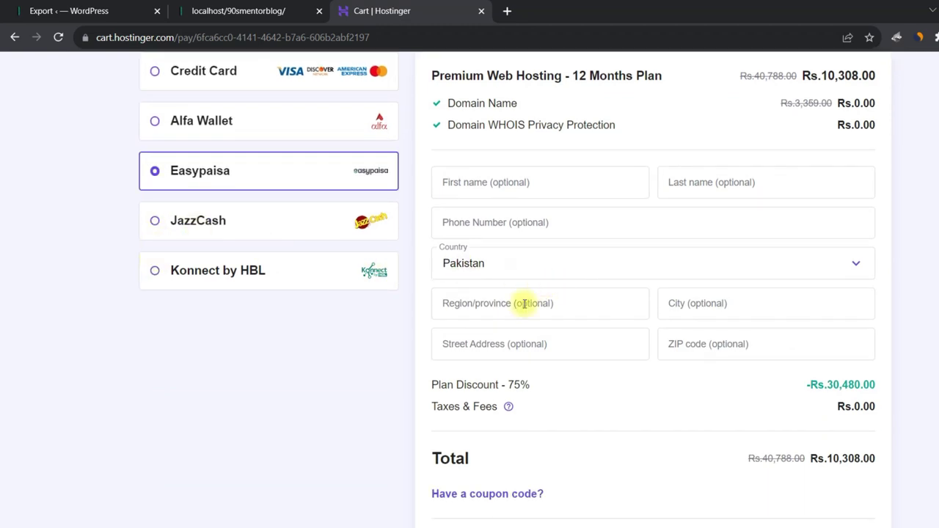
scroll(540, 292, down, 2)
click(518, 359)
click(537, 389)
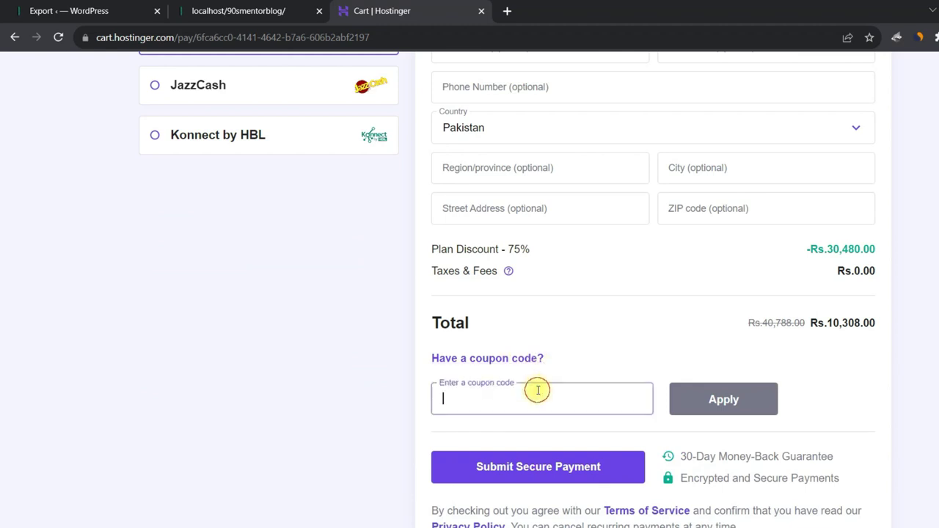
text(90SMENTOR)
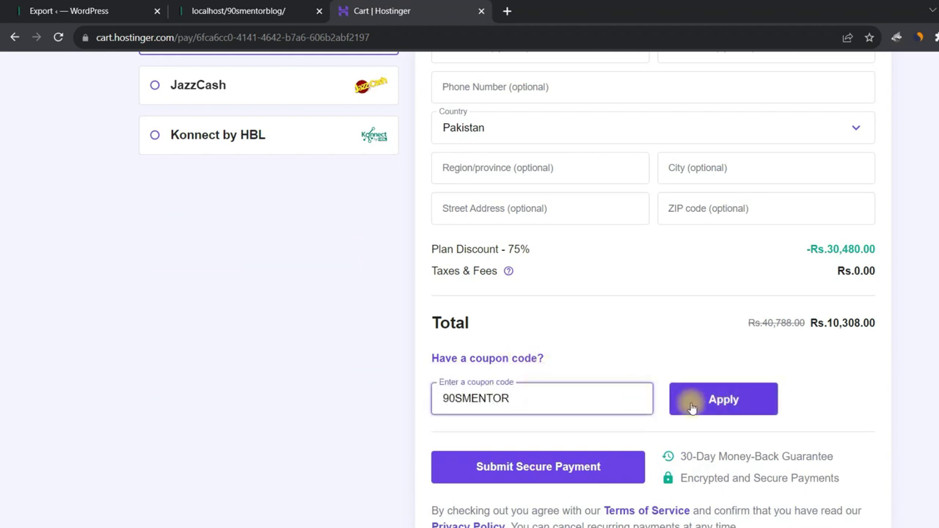
click(727, 403)
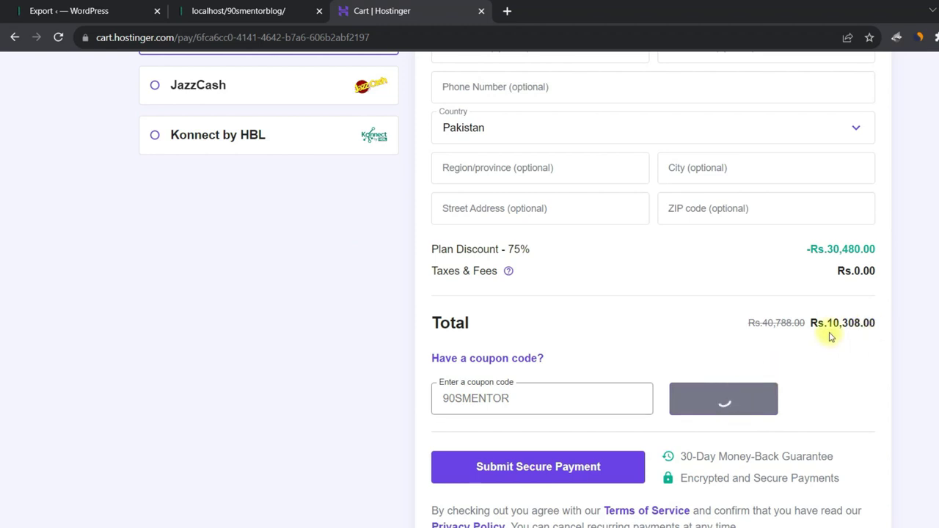
drag(833, 322, 871, 323)
Review the discounted checkout, glancing briefly at the local Quotes Blog tab.
scroll(667, 381, up, 4)
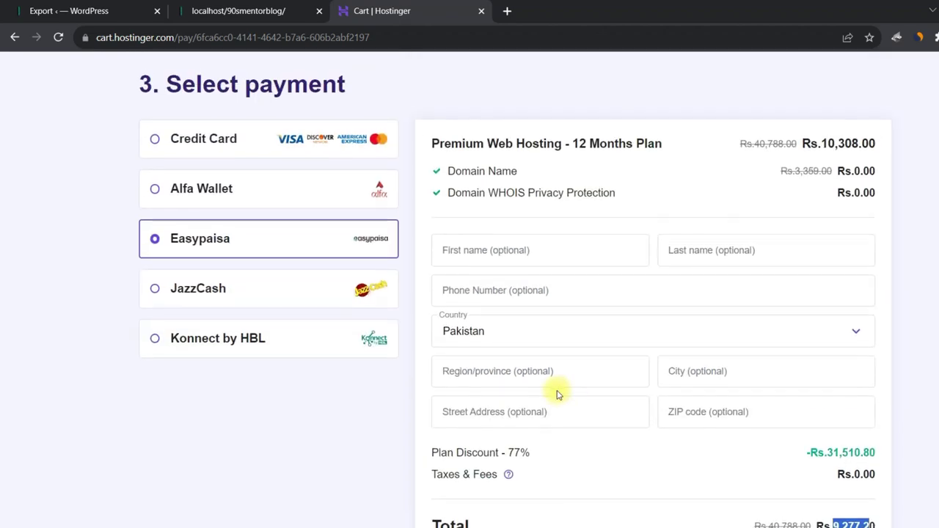
scroll(448, 385, up, 8)
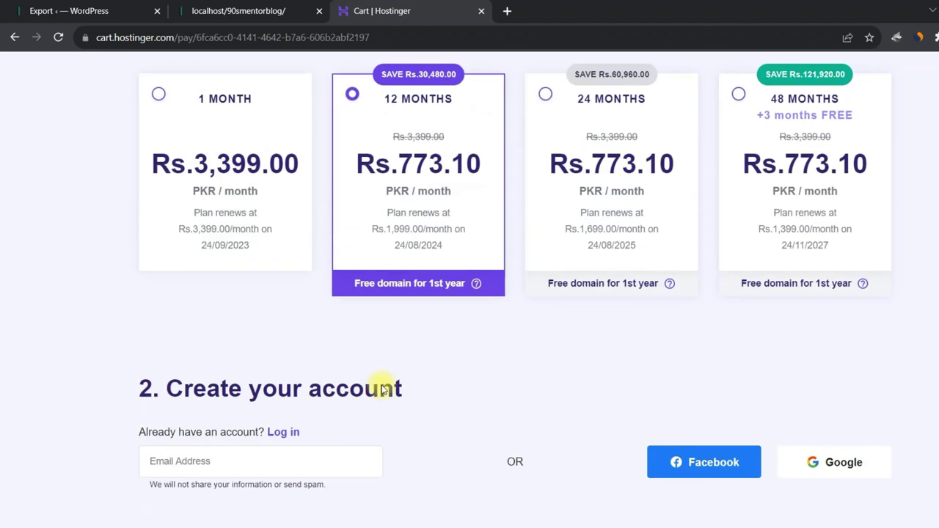
scroll(379, 387, down, 5)
scroll(424, 397, down, 6)
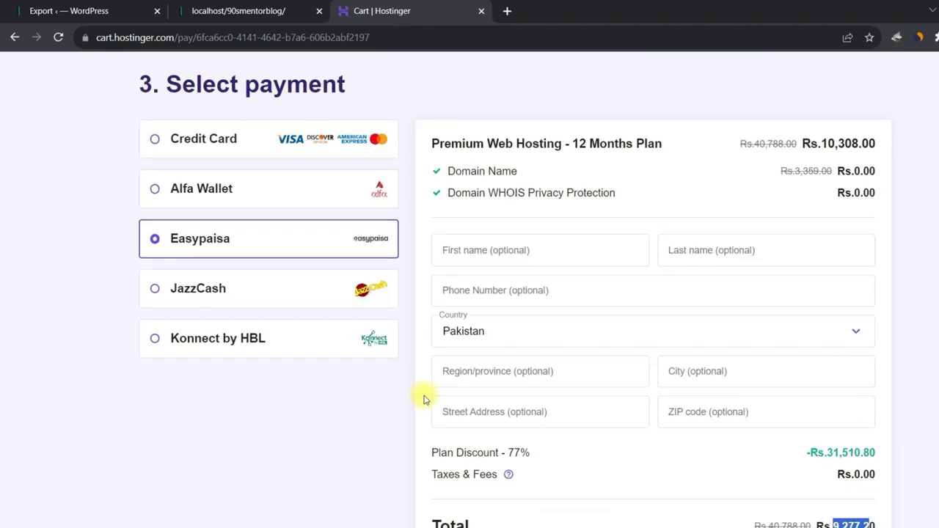
scroll(423, 400, up, 2)
click(242, 11)
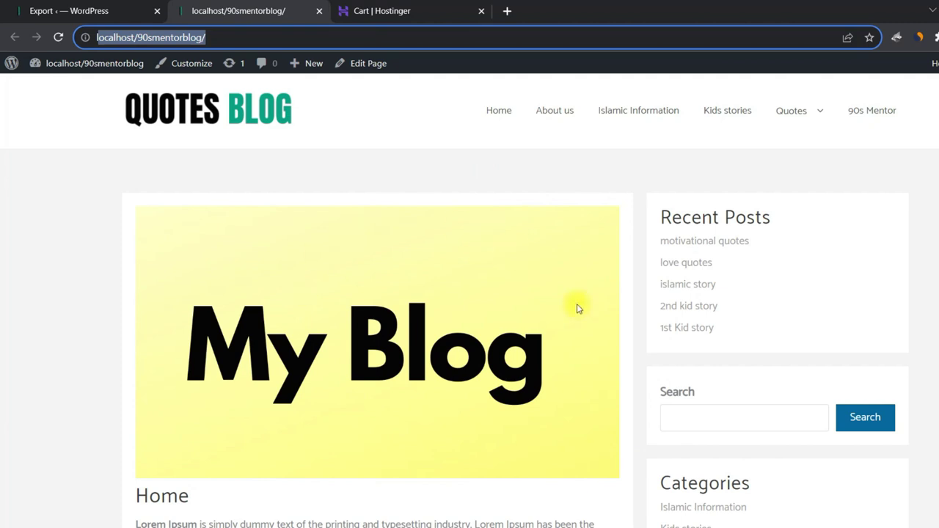
click(377, 11)
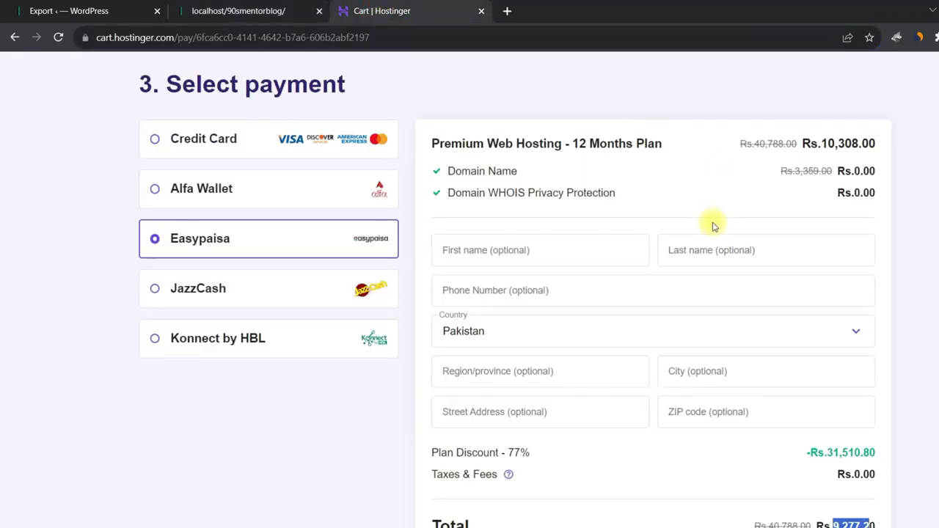
Scroll through the checkout again, pointing out the account email field.
scroll(711, 388, down, 3)
scroll(595, 392, up, 2)
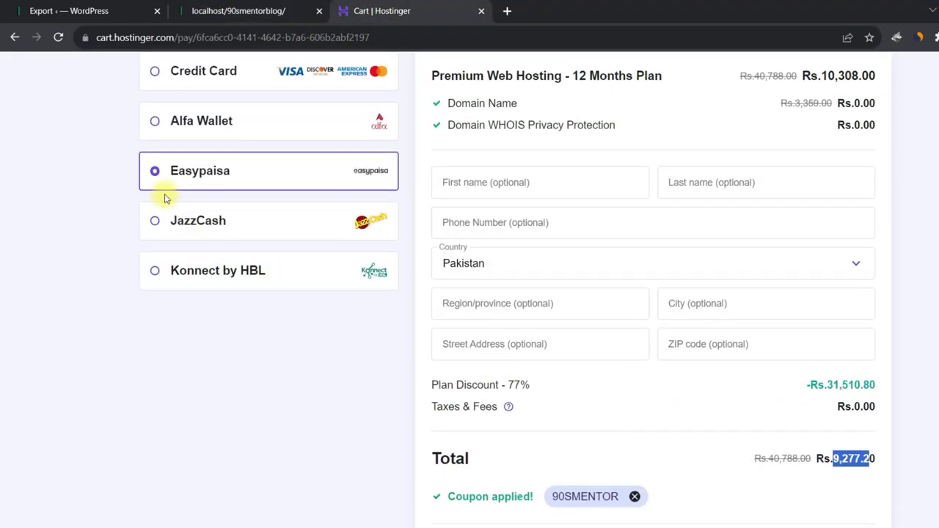
scroll(230, 235, up, 3)
scroll(220, 222, up, 1)
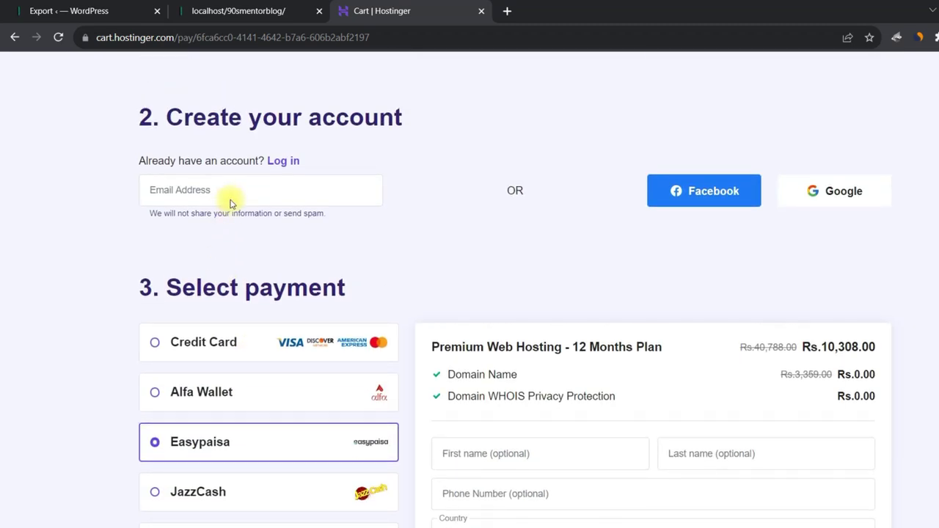
click(232, 190)
scroll(702, 465, down, 7)
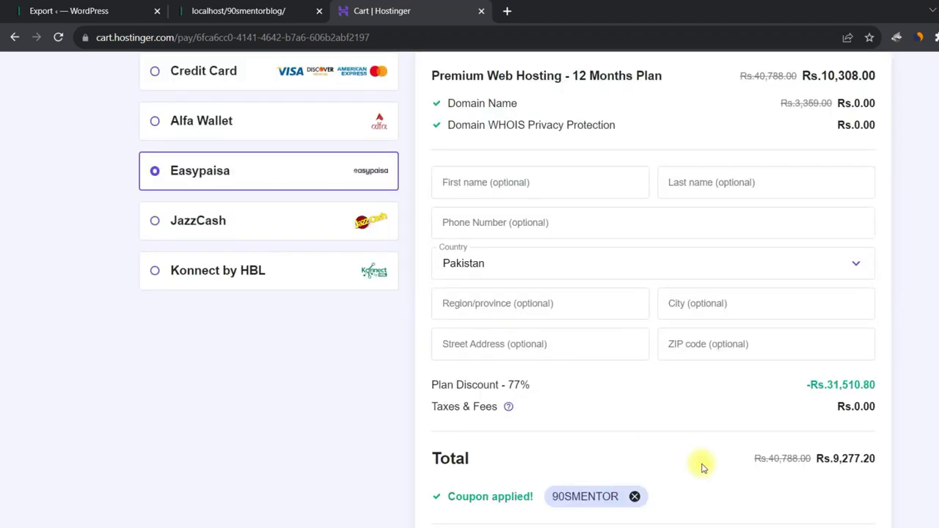
scroll(425, 390, up, 3)
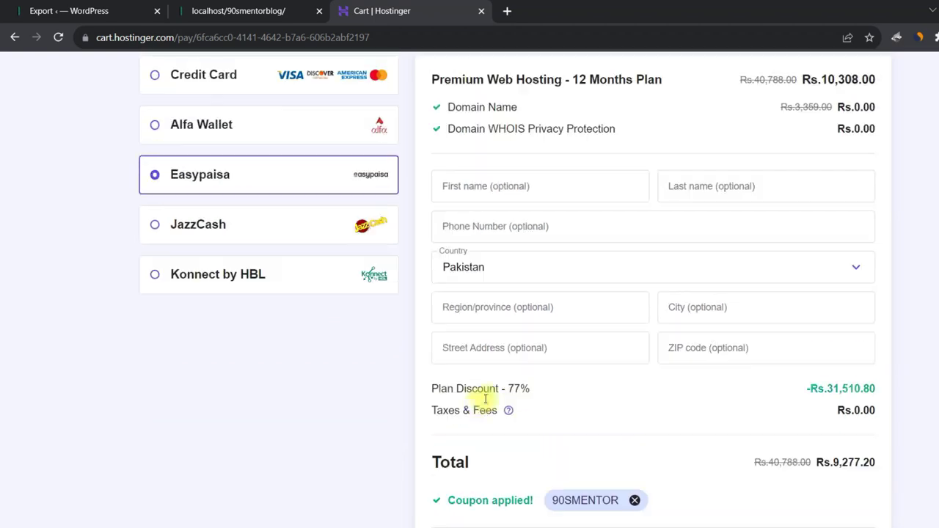
scroll(470, 433, down, 1)
scroll(470, 431, up, 3)
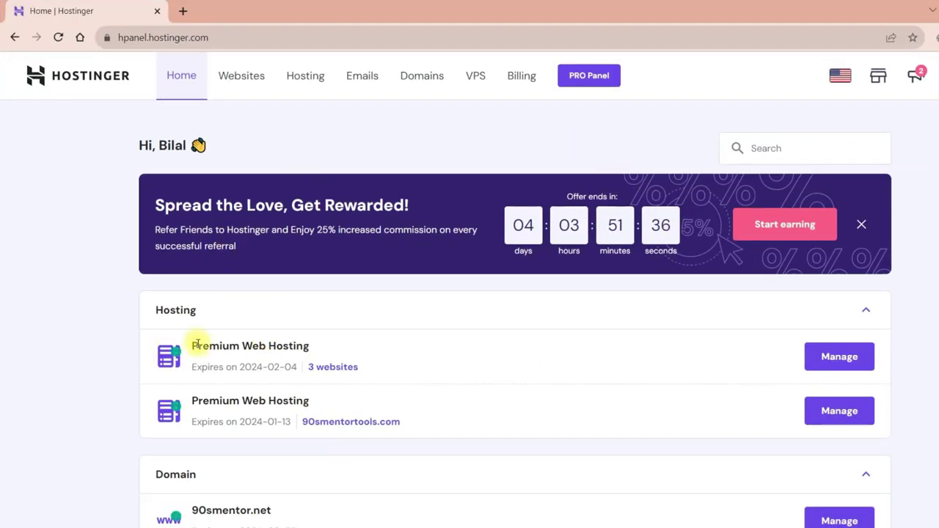
Search for the new domain danaikibataind under Domains > Get a new domain.
drag(194, 345, 329, 347)
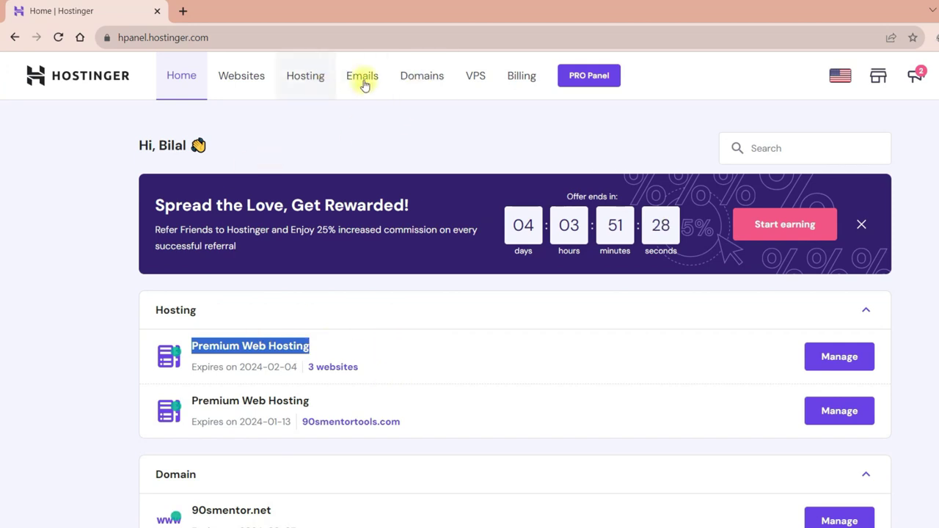
click(431, 81)
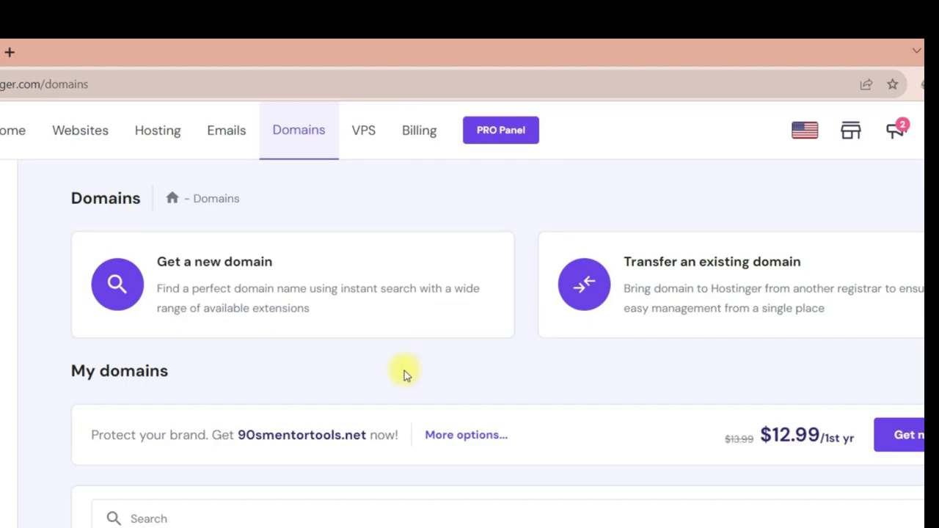
click(215, 272)
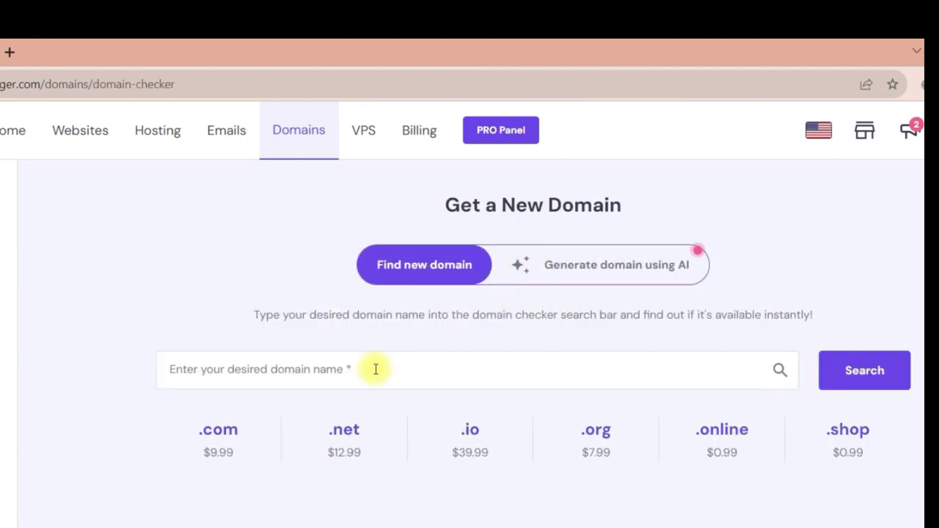
click(311, 369)
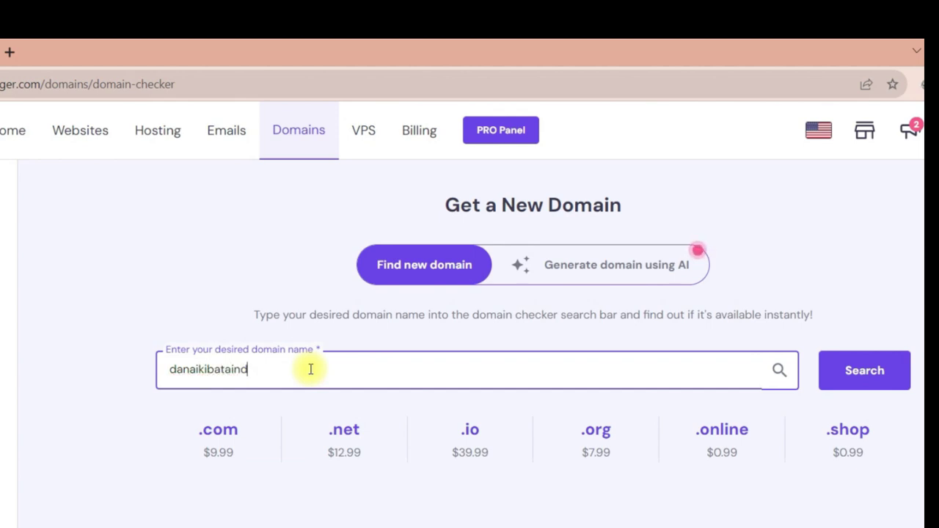
click(864, 369)
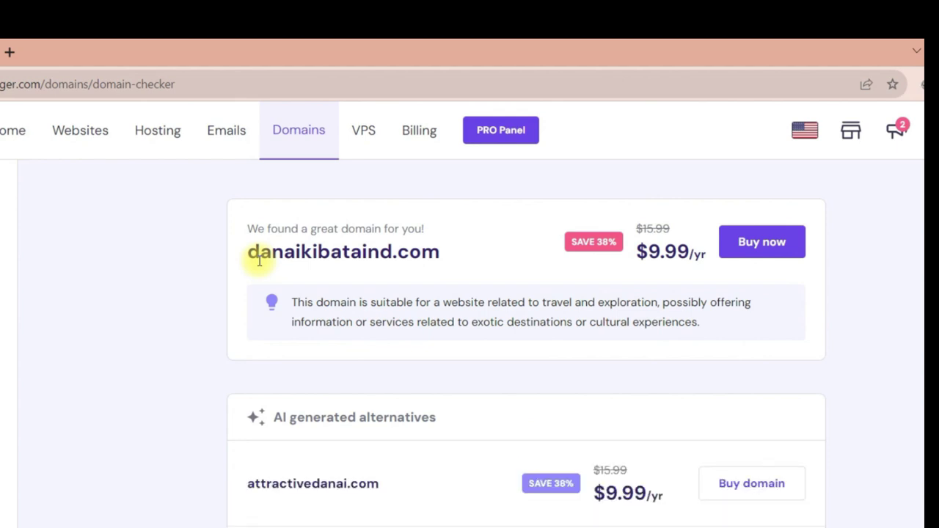
Review the suggested danaikibataind.com domain offered at $9.99/yr.
scroll(248, 254, up, 3)
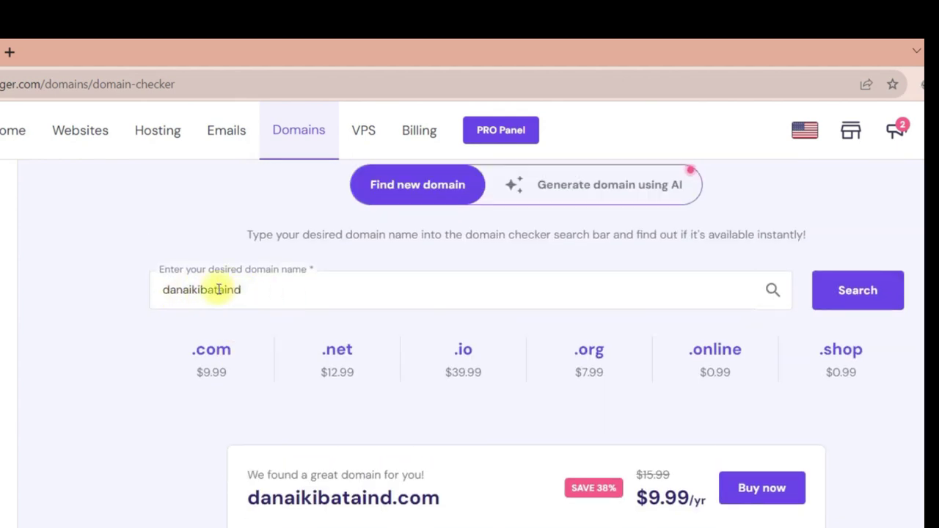
scroll(510, 430, down, 1)
drag(243, 415, 420, 416)
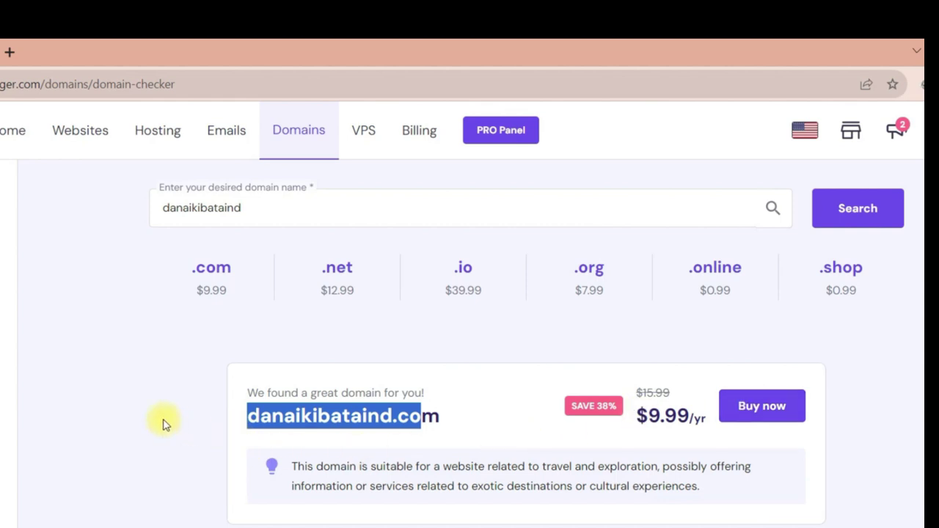
drag(443, 404, 252, 411)
Create a new website under the Premium Web Hosting – 90smentortools.com plan.
click(86, 137)
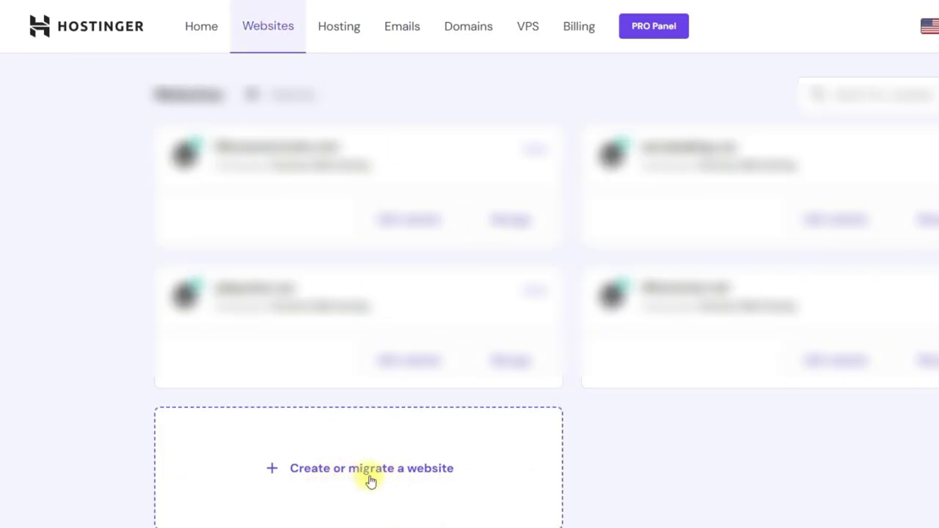
click(346, 473)
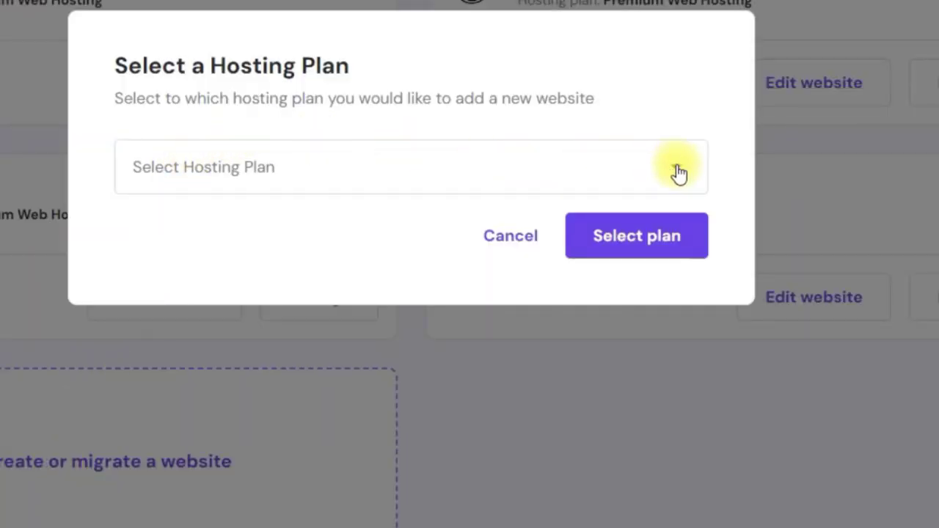
click(679, 172)
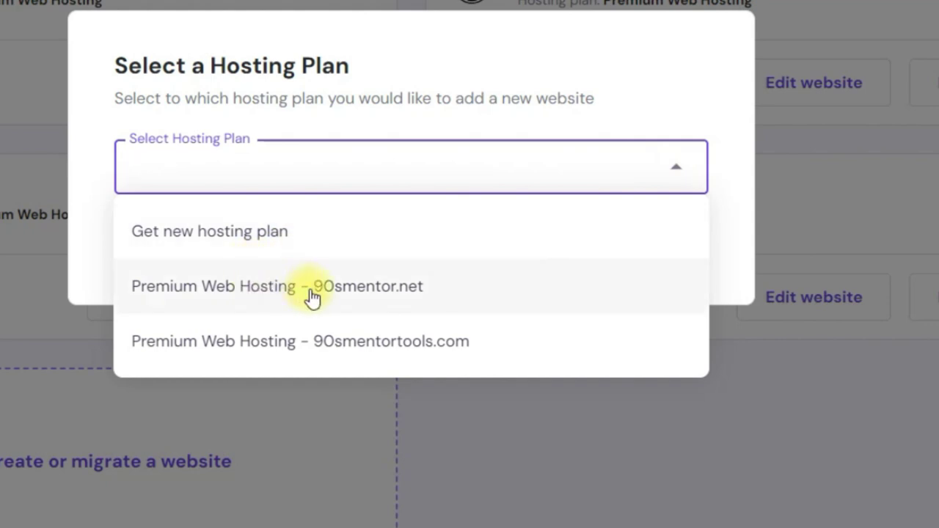
click(245, 340)
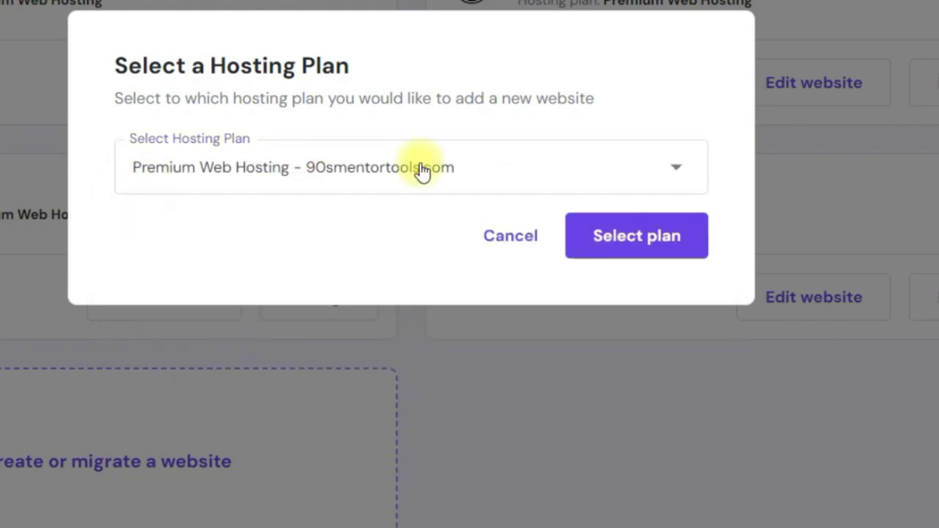
click(637, 236)
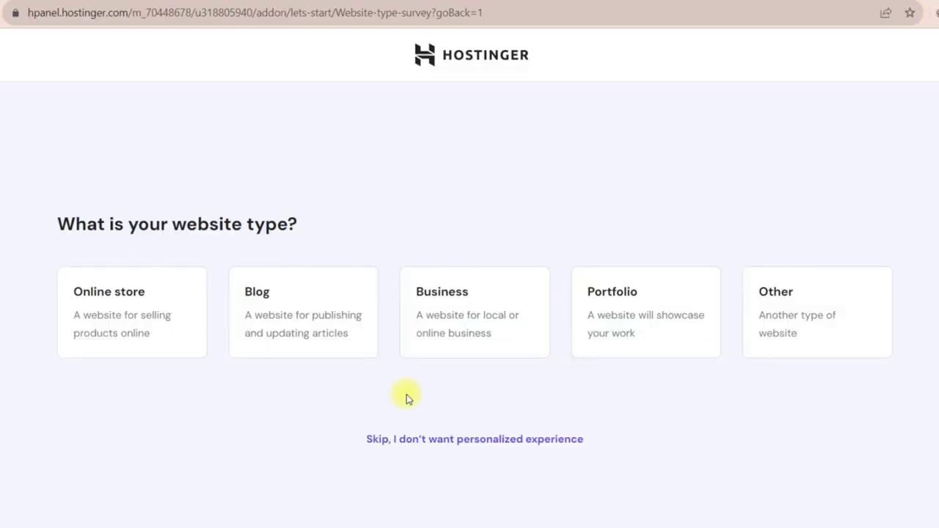
Create a new WordPress blog and enter the administrator password.
click(265, 318)
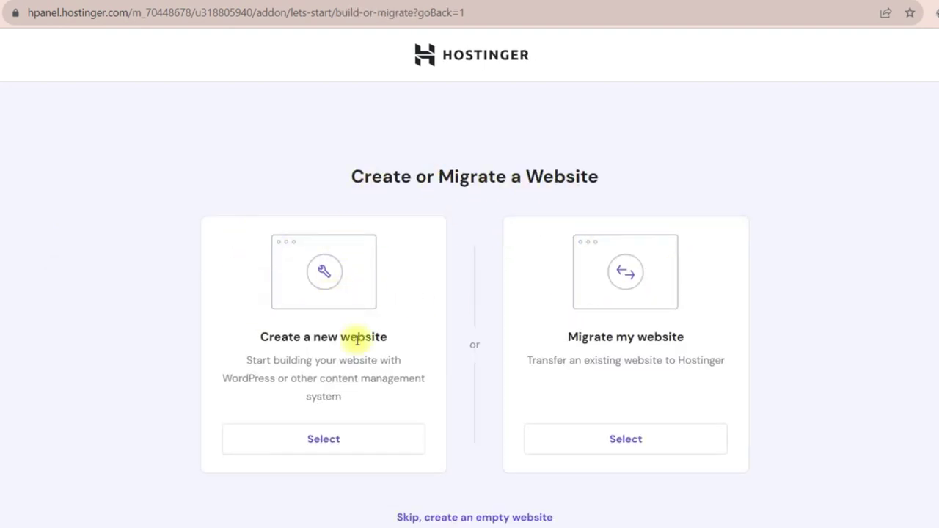
drag(251, 336, 489, 335)
drag(551, 336, 687, 336)
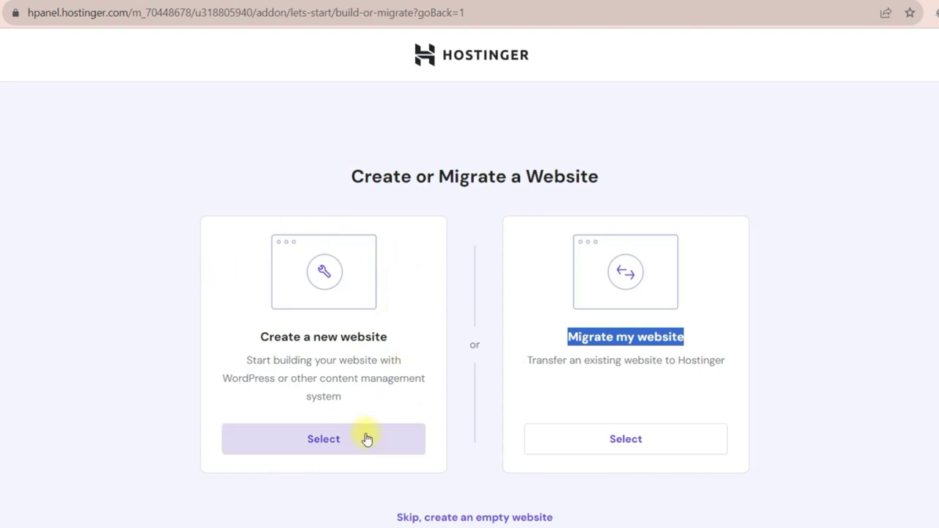
click(541, 360)
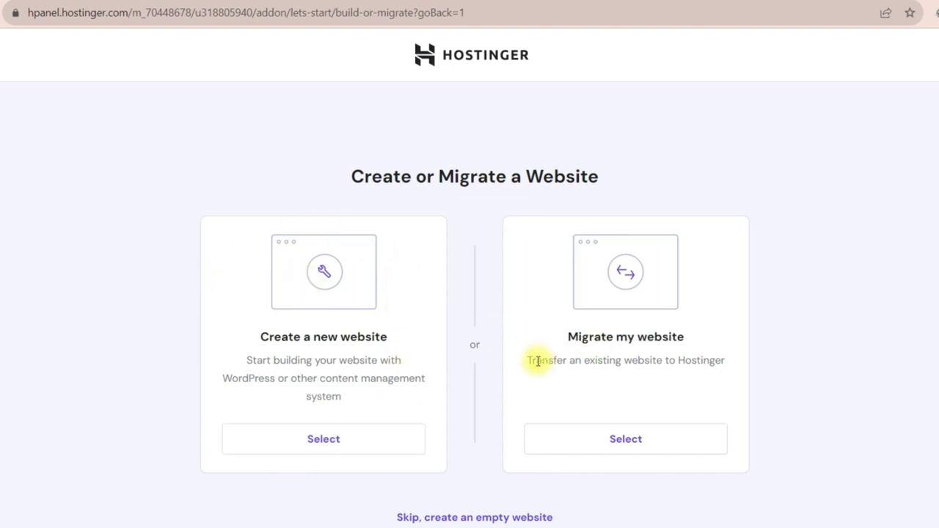
drag(533, 361, 667, 361)
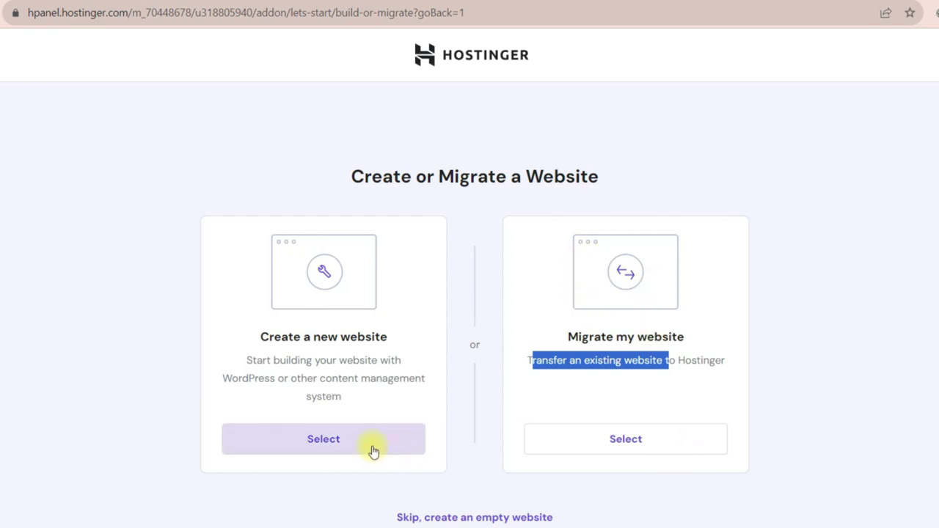
click(291, 438)
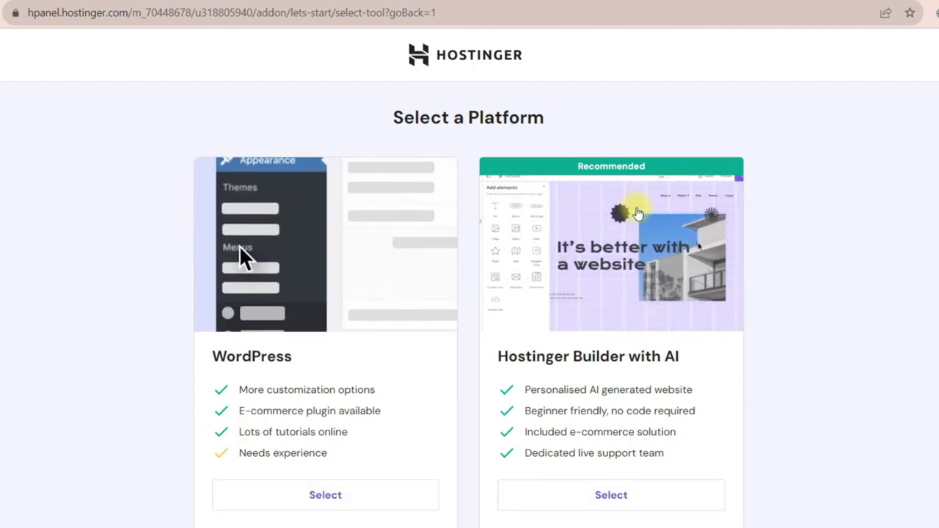
click(322, 499)
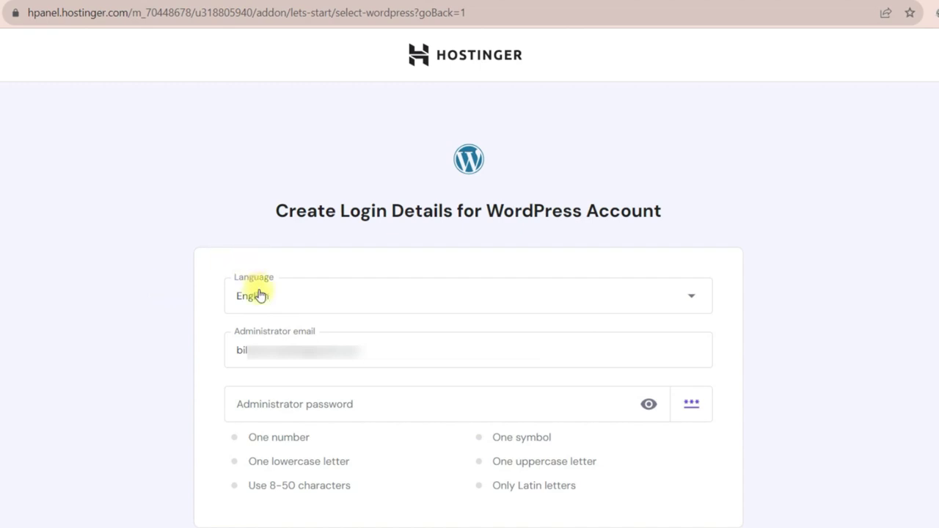
click(312, 402)
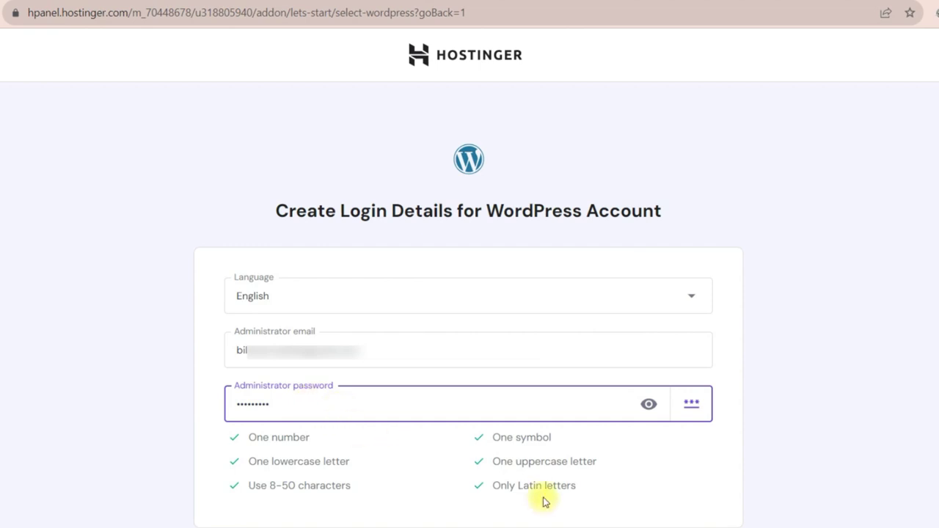
key(Return)
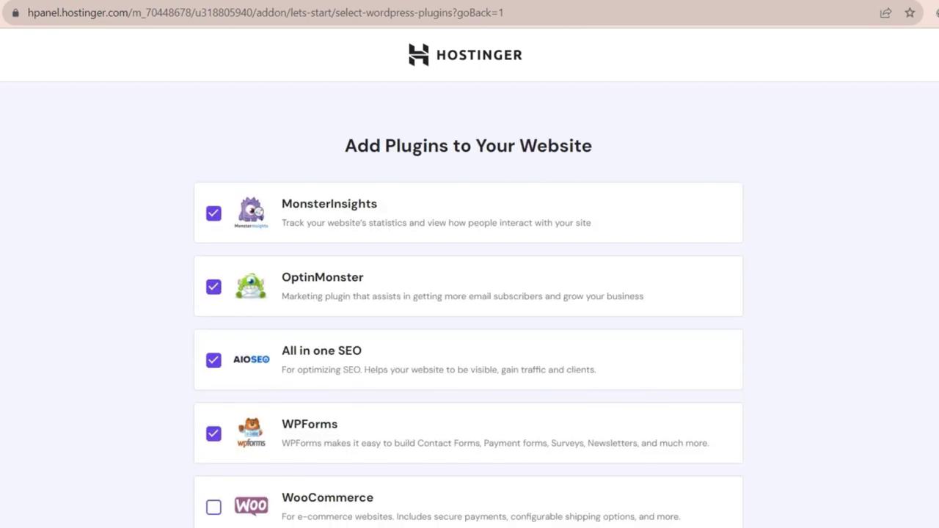
Deselect the MonsterInsights, OptinMonster, All in one SEO and WPForms plugins.
click(214, 213)
click(213, 286)
click(214, 359)
click(214, 433)
scroll(250, 419, down, 3)
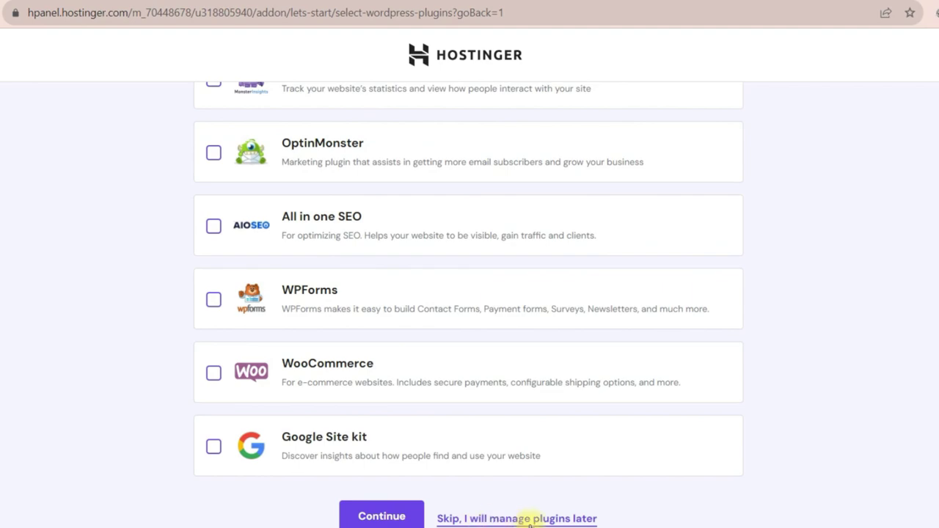
Skip plugins and templates, and use the offered domain for the new site.
click(537, 520)
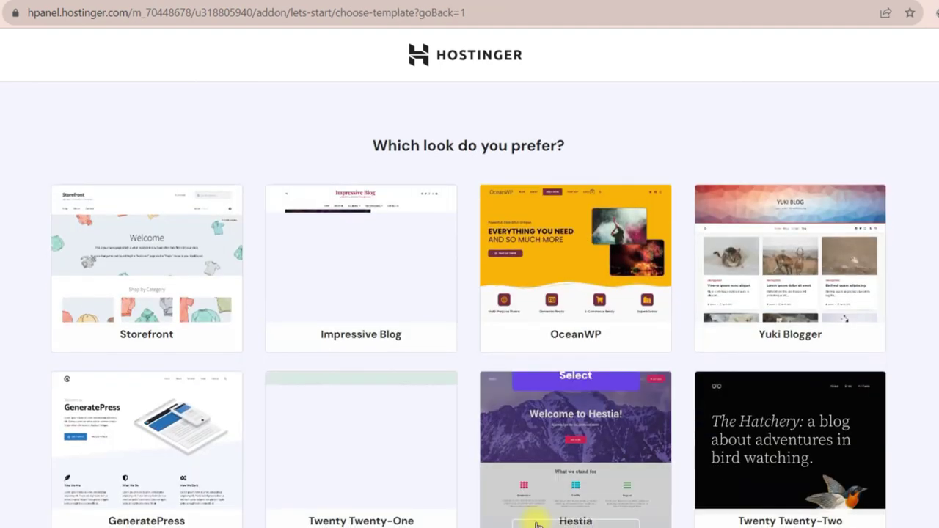
scroll(294, 440, down, 2)
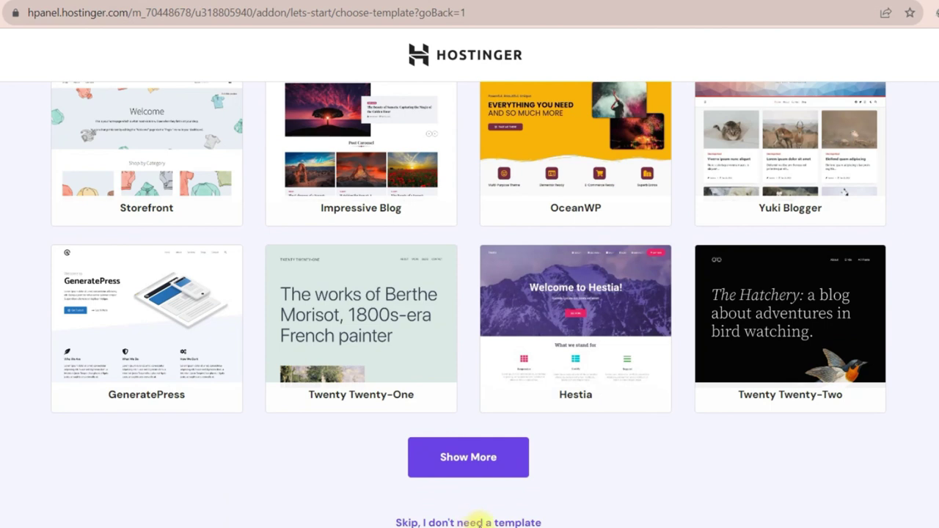
click(486, 522)
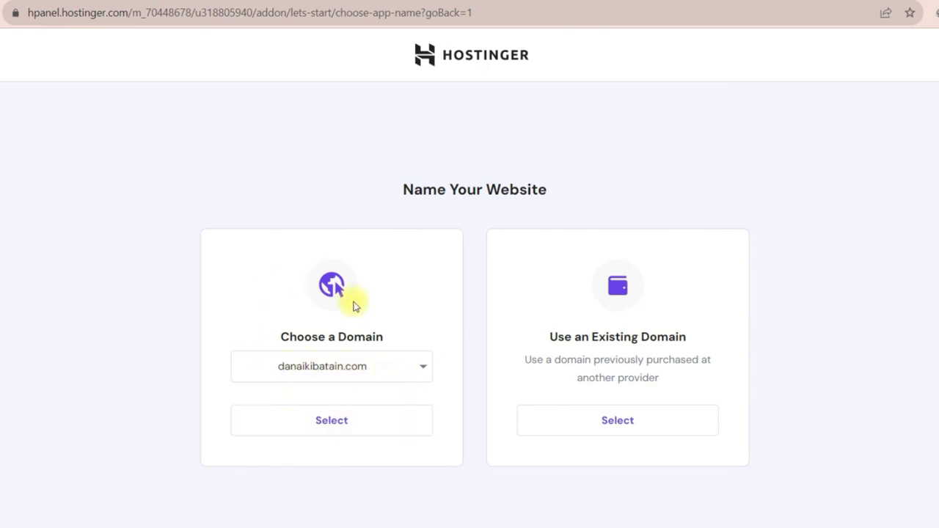
click(335, 425)
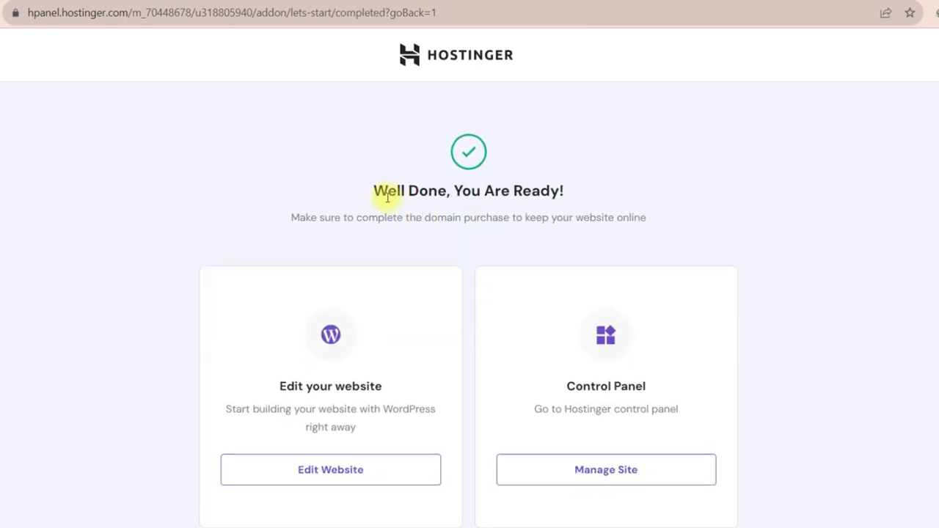
Launch the new site's WordPress dashboard from the Edit Website button.
drag(374, 188, 570, 193)
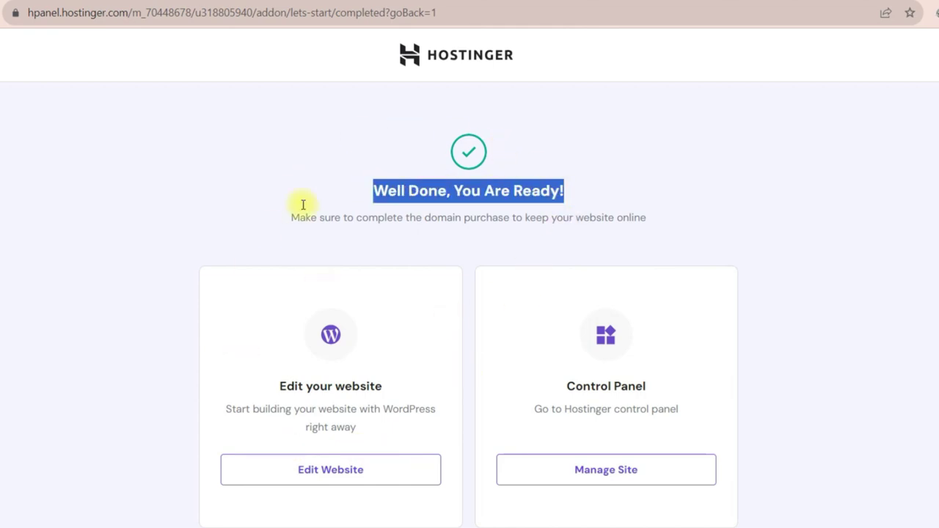
click(332, 476)
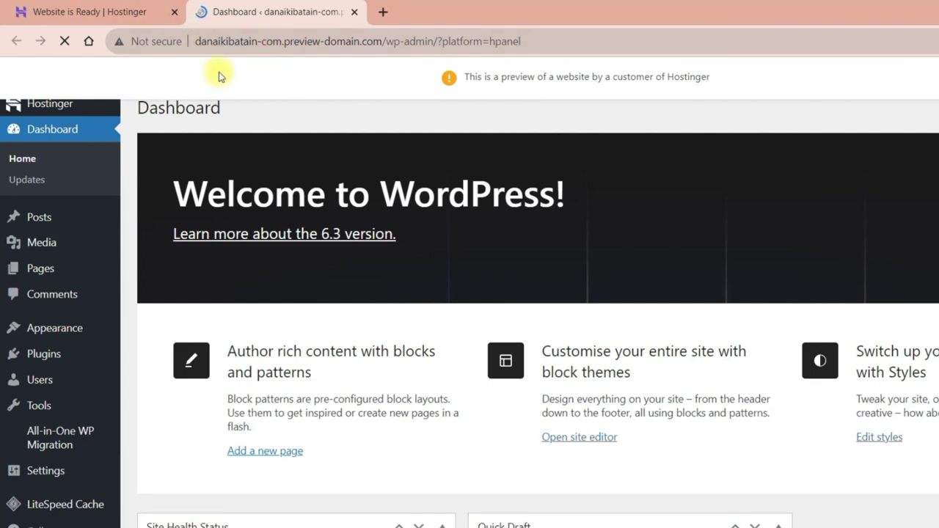
scroll(367, 291, down, 5)
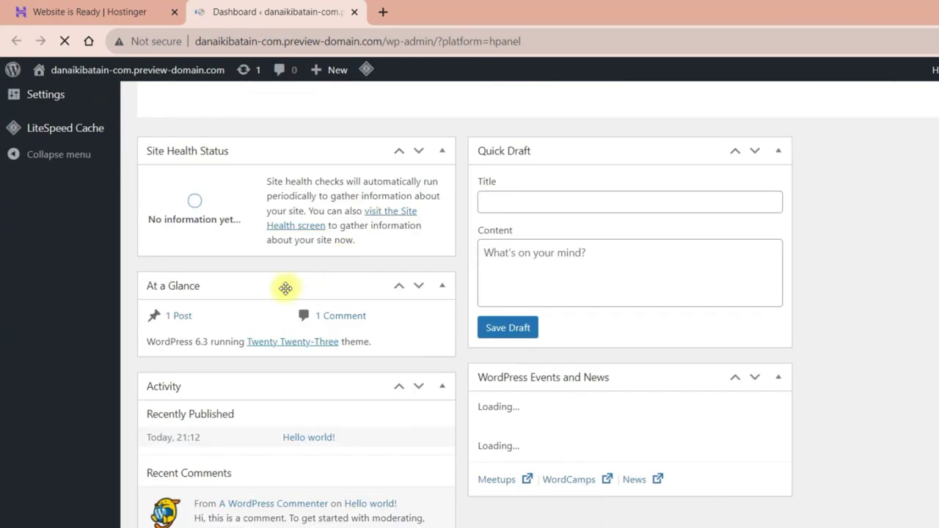
scroll(287, 287, up, 5)
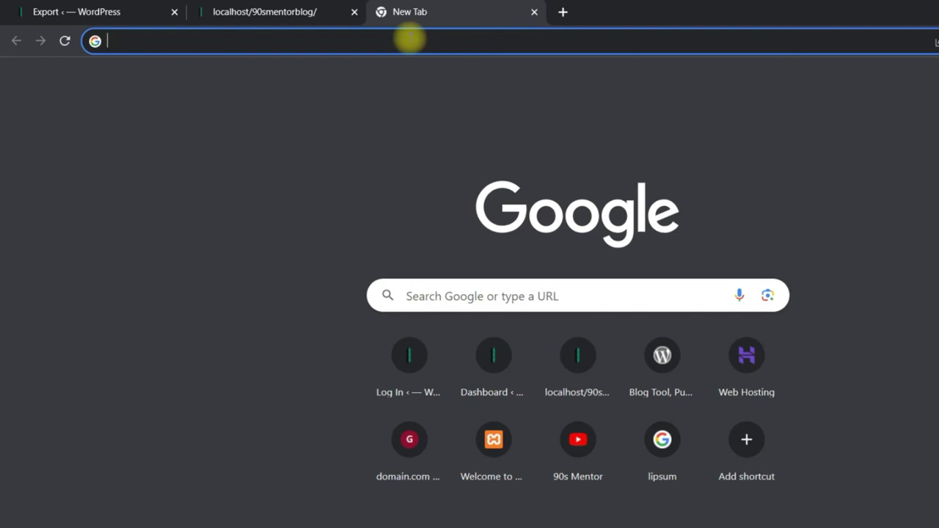
Load danaikibatain.com in a new tab and inspect its address and connection details.
text(https://danaikibatain.com/)
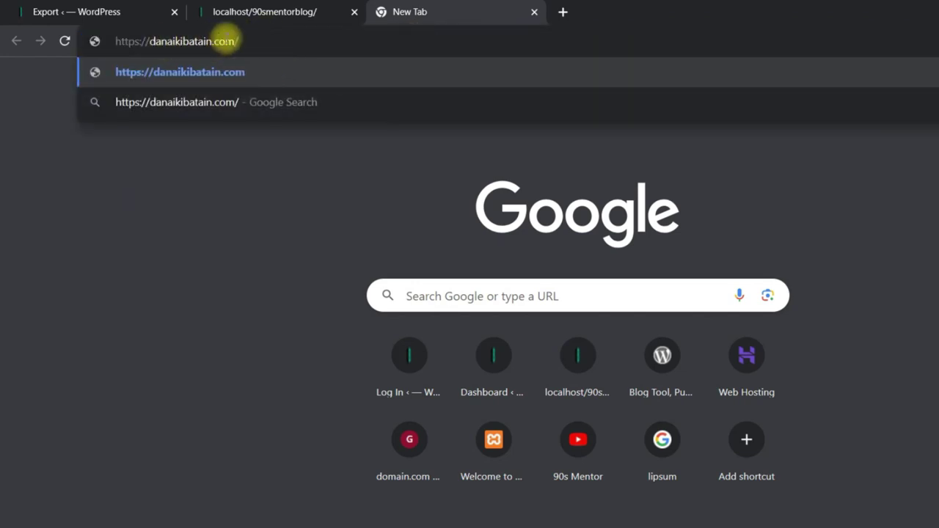
key(Return)
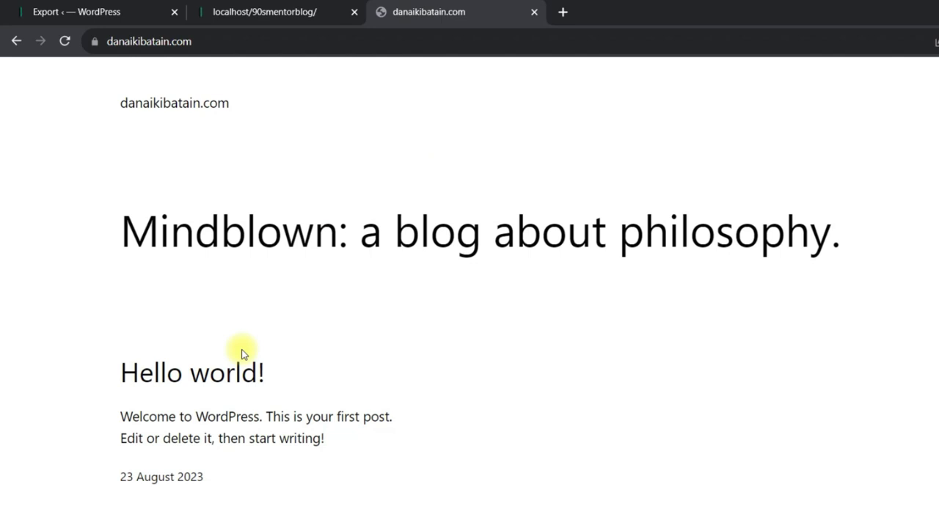
click(223, 41)
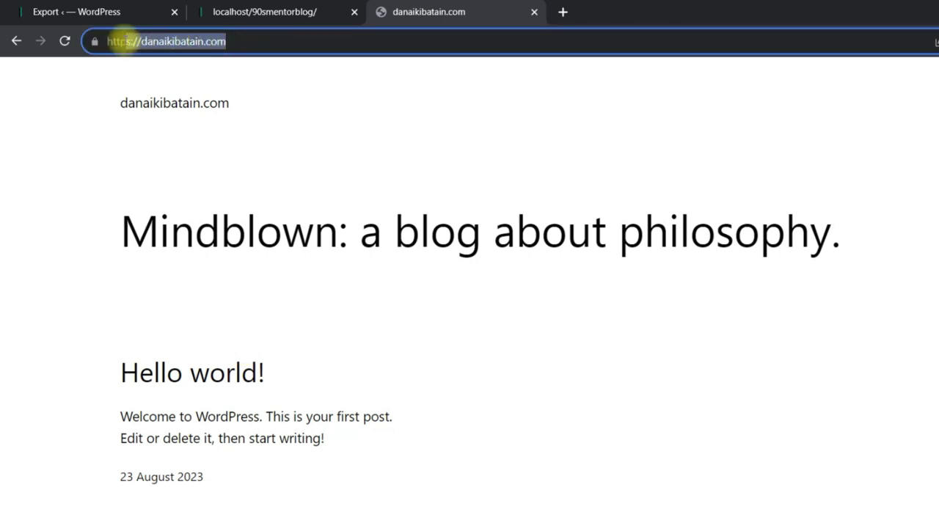
click(159, 42)
drag(237, 40, 212, 41)
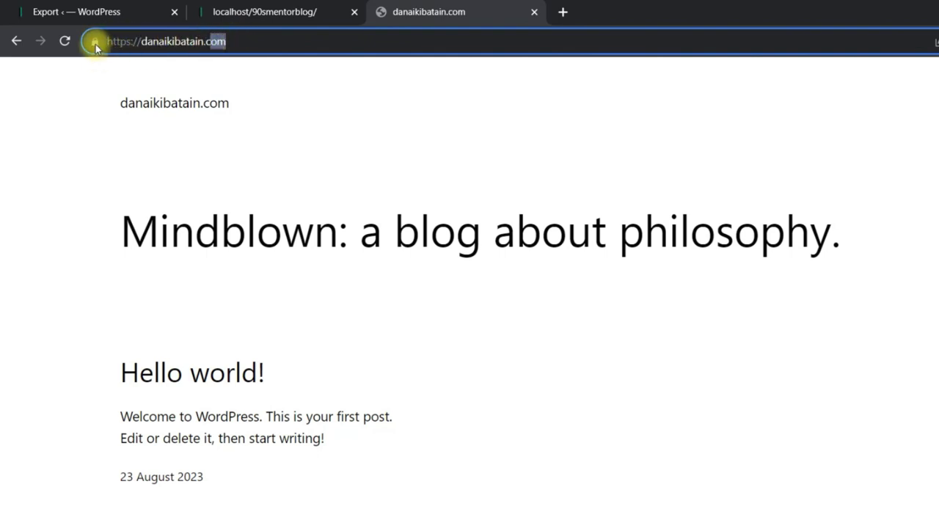
click(95, 44)
click(95, 44)
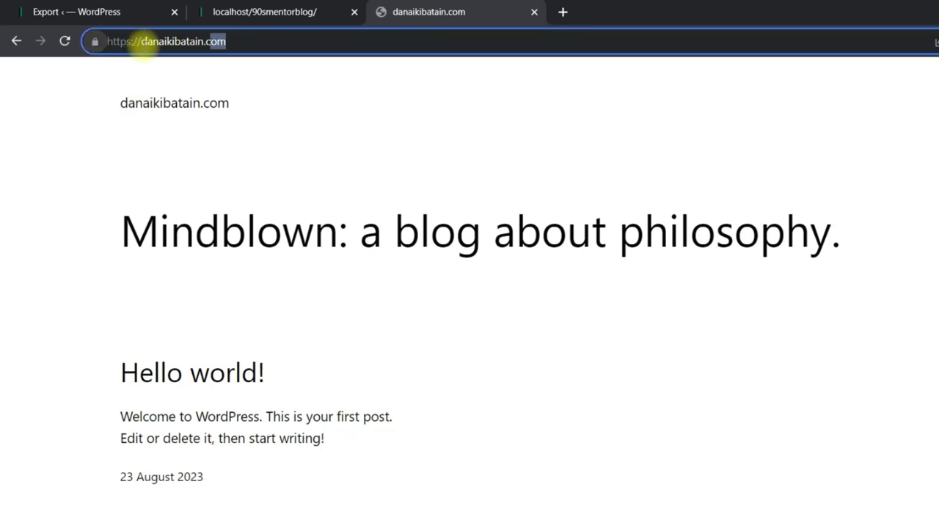
drag(107, 41, 90, 42)
click(146, 42)
click(241, 41)
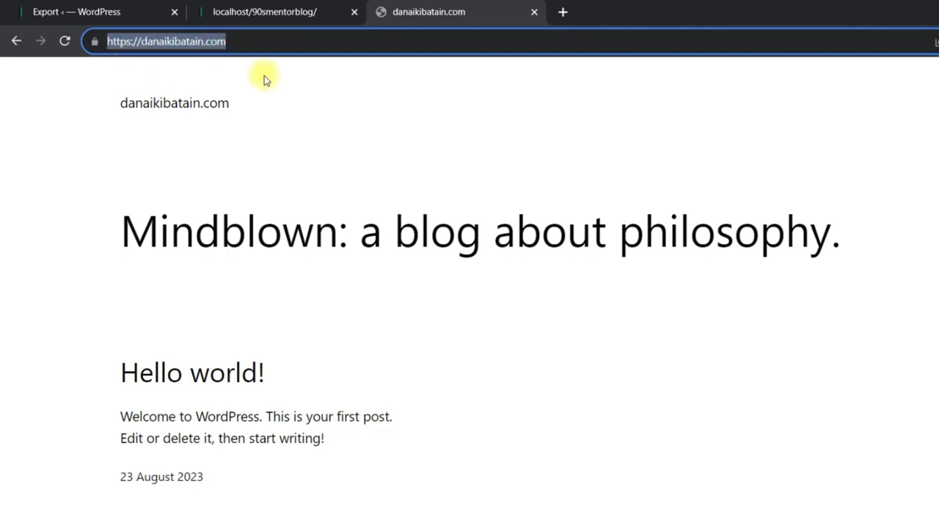
Compare it with the local localhost/90smentorblog site, then return to the live domain.
click(273, 9)
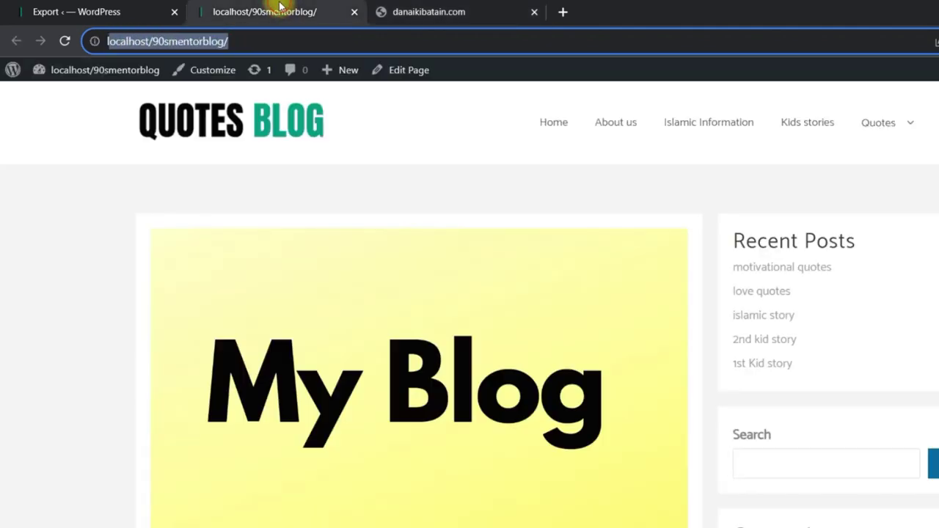
click(114, 44)
click(95, 42)
click(95, 42)
drag(107, 41, 220, 41)
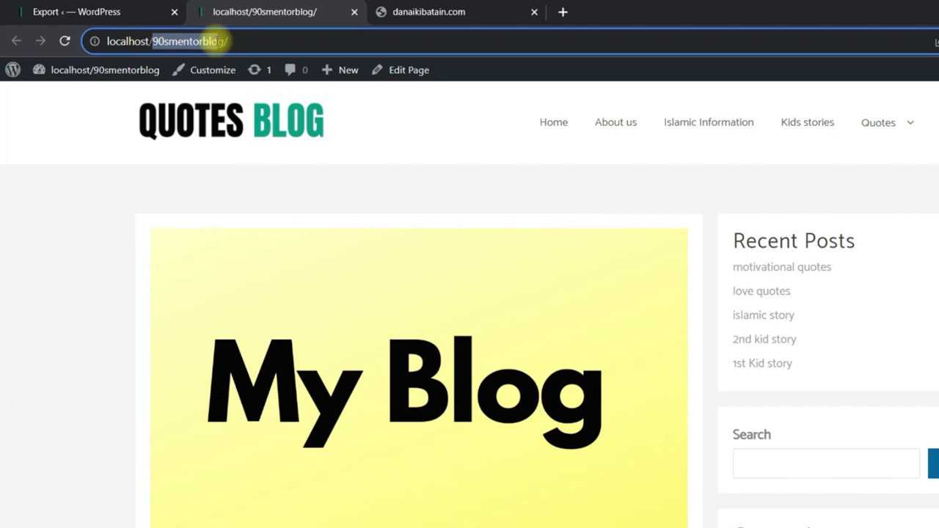
scroll(446, 344, down, 9)
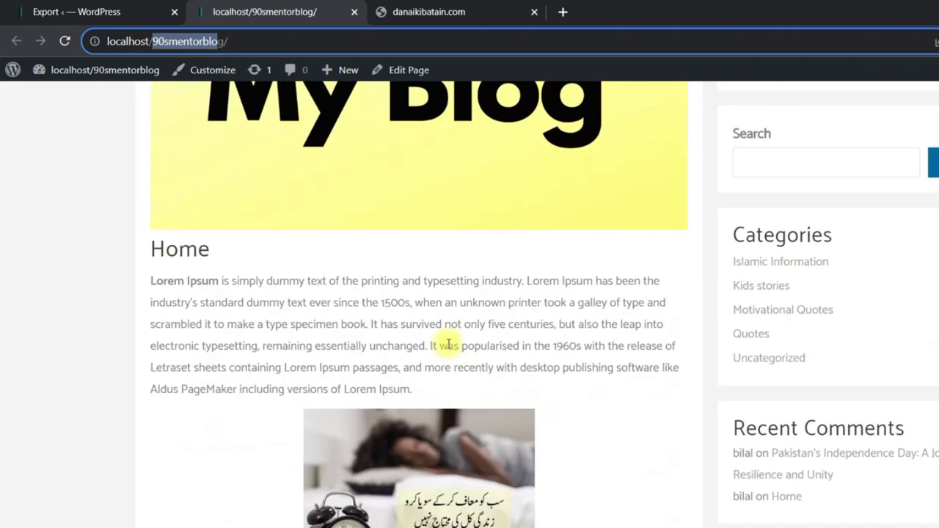
click(491, 10)
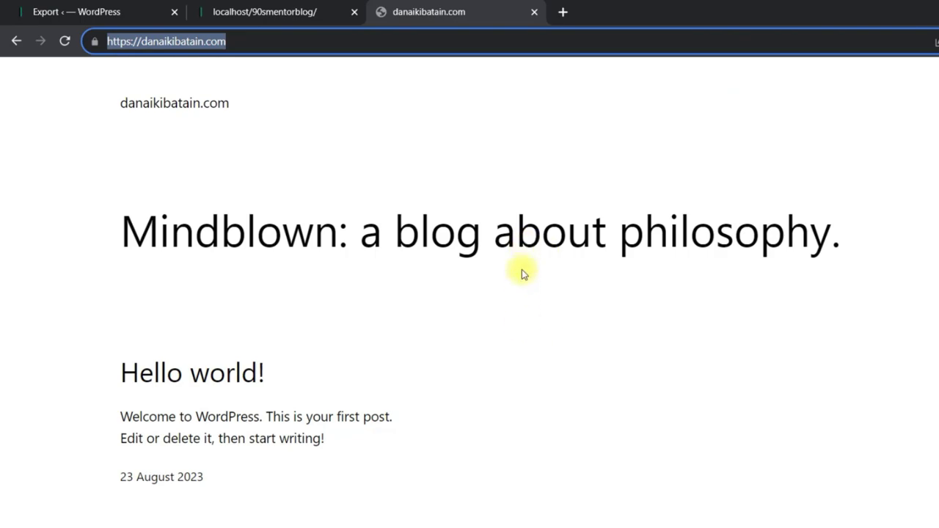
key(alt+Tab)
drag(485, 298, 341, 178)
key(alt+Tab)
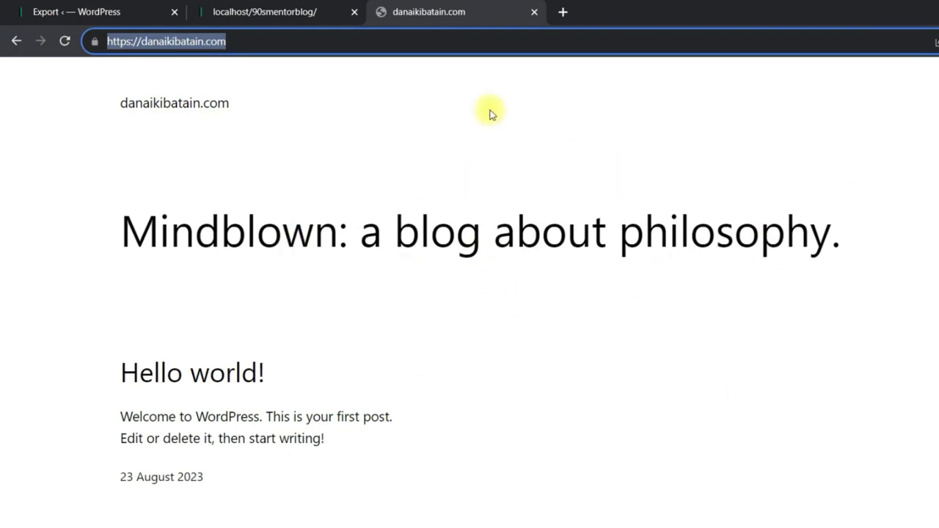
Log in at danaikibatain.com/wp-admin with the admin e-mail and password.
click(282, 42)
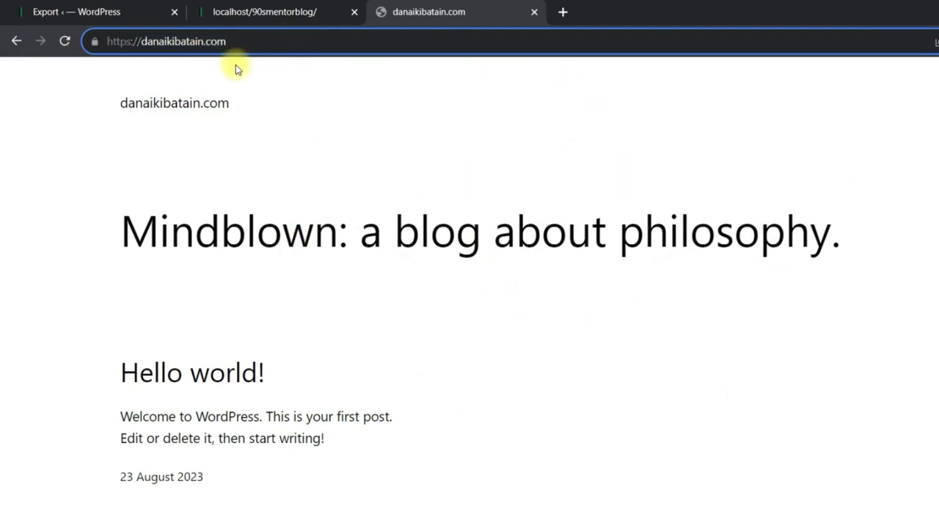
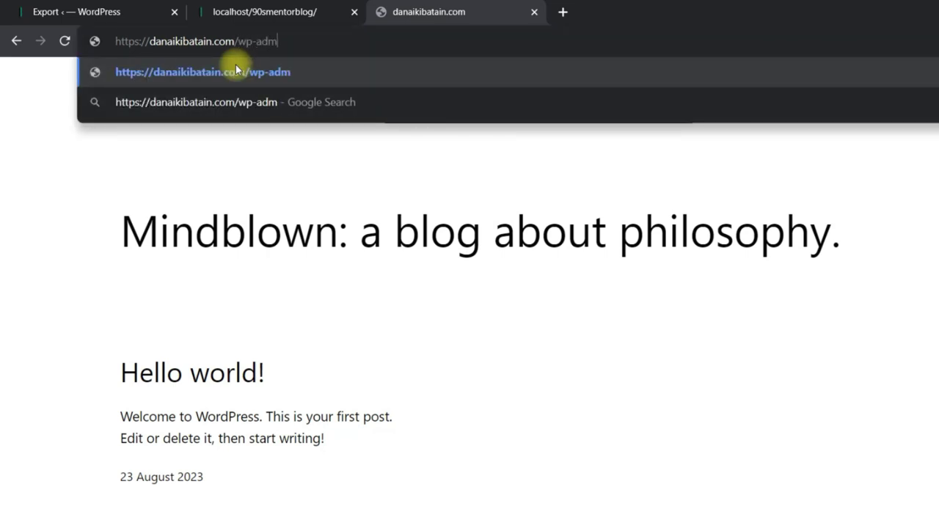
key(Return)
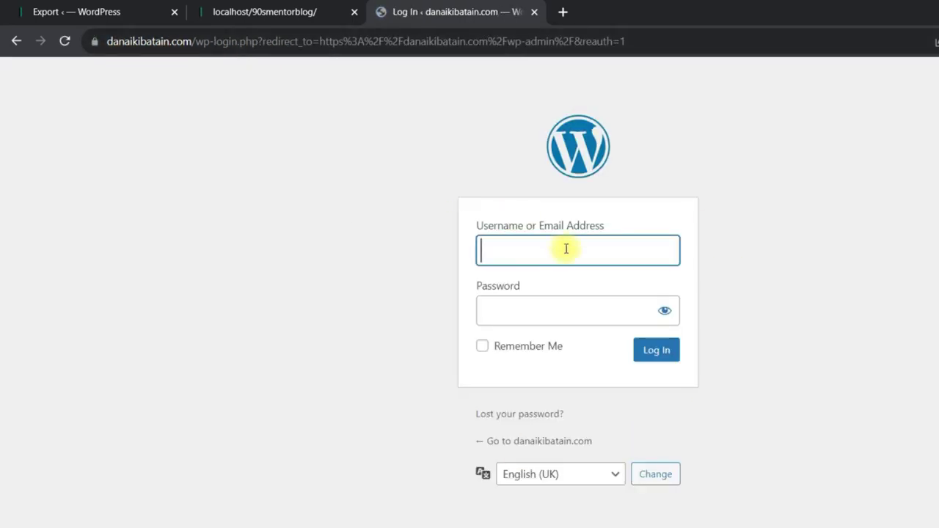
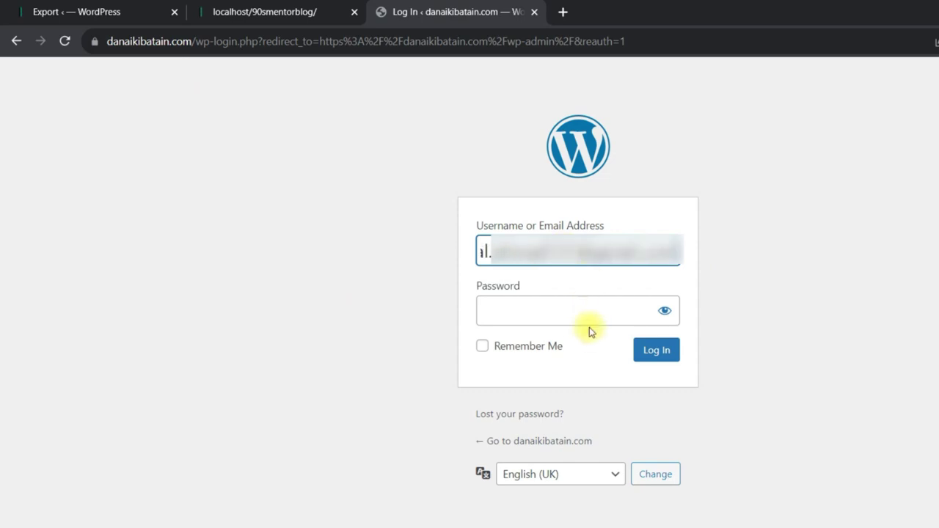
click(552, 309)
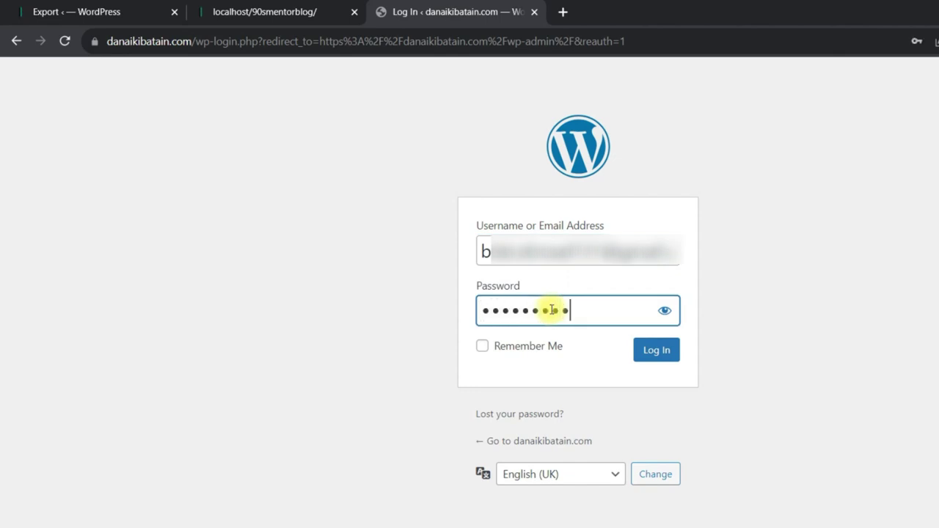
click(656, 352)
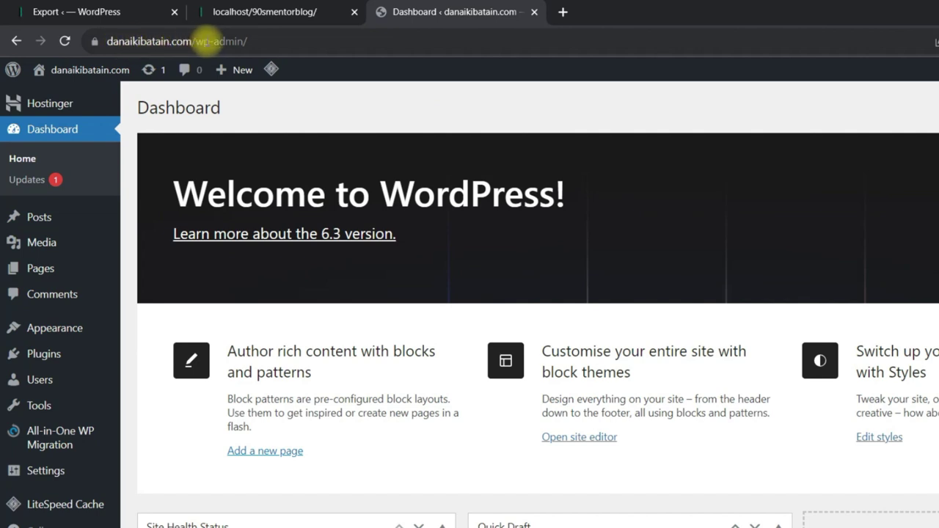
Compare the live and local admin addresses, then open the live front page via Visit Site.
drag(269, 42, 103, 42)
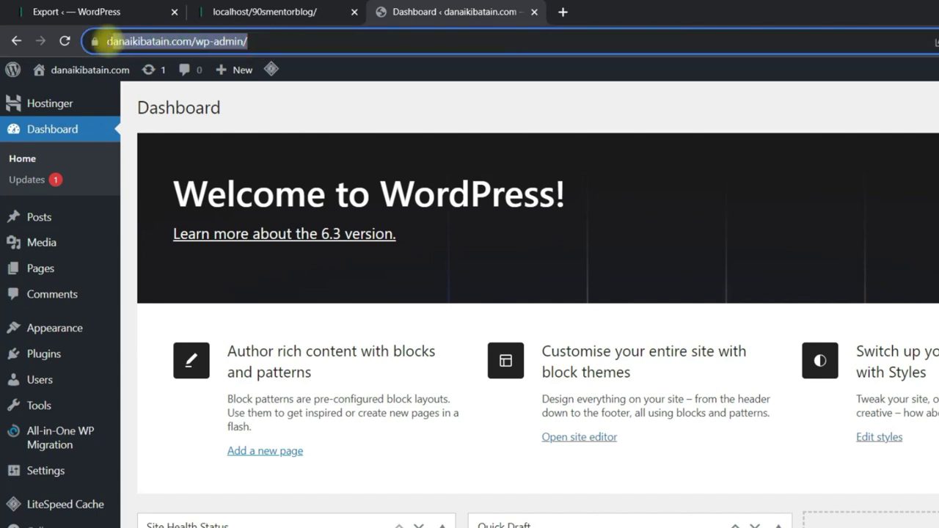
click(110, 12)
drag(326, 42, 102, 42)
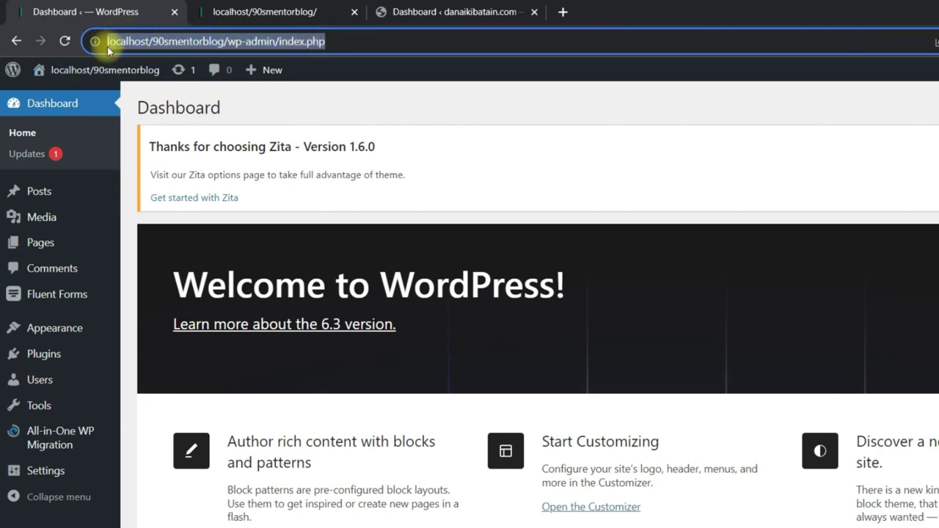
click(410, 3)
drag(336, 30, 107, 42)
mouse_move(82, 71)
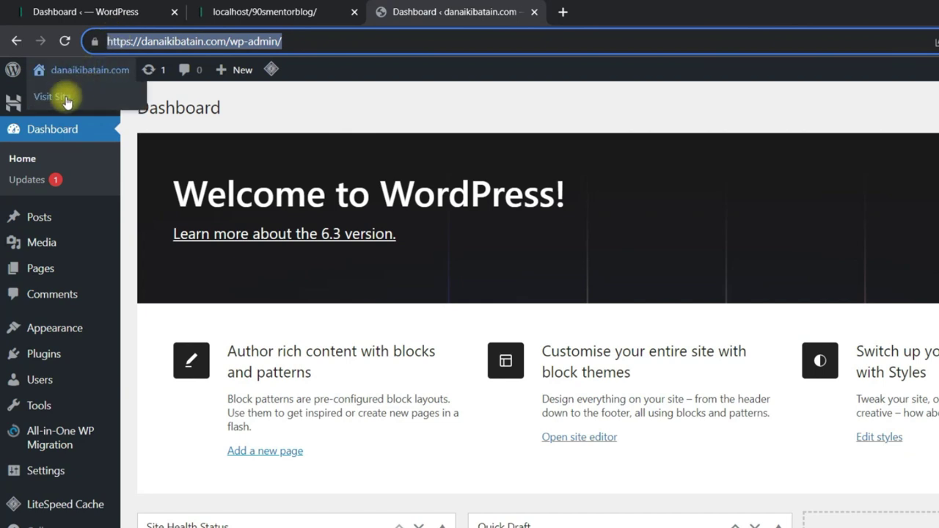
middle_click(71, 98)
Compare the live Mindblown front page with the local Quotes Blog, ending on the local Dashboard.
click(636, 8)
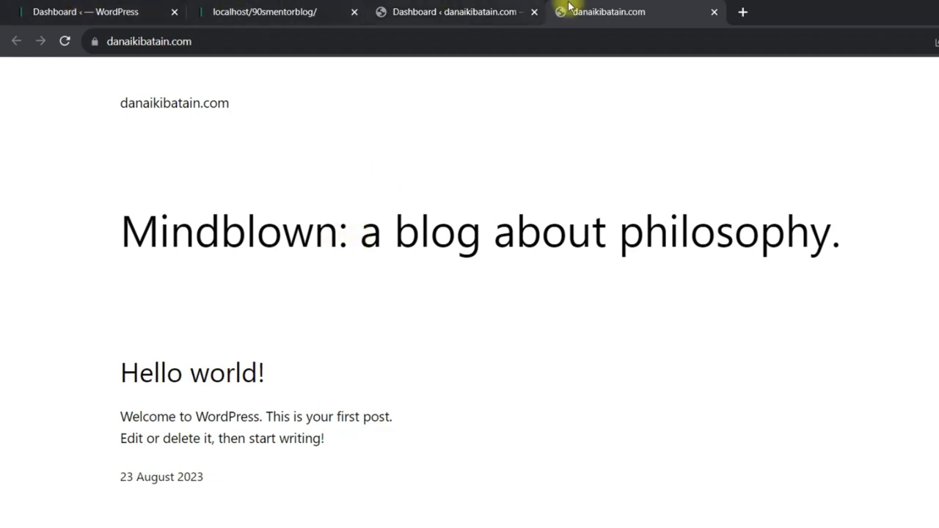
click(69, 11)
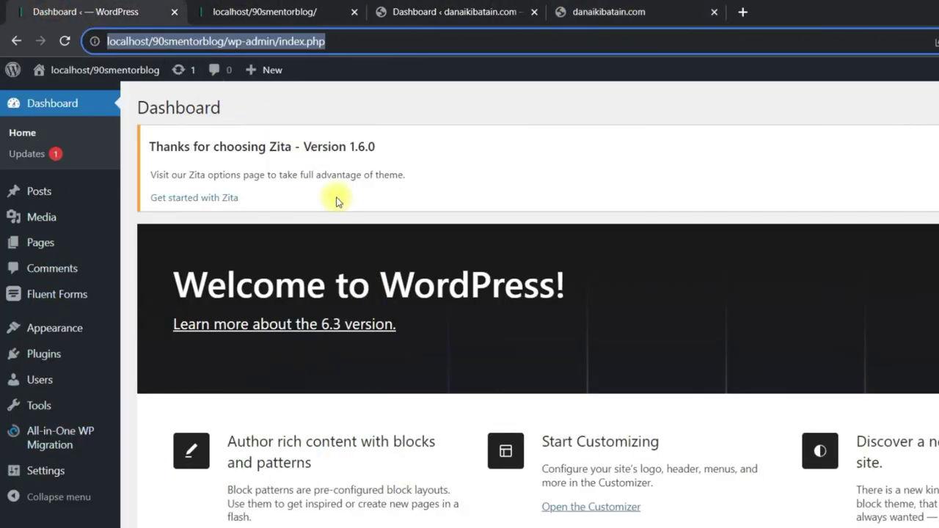
click(249, 11)
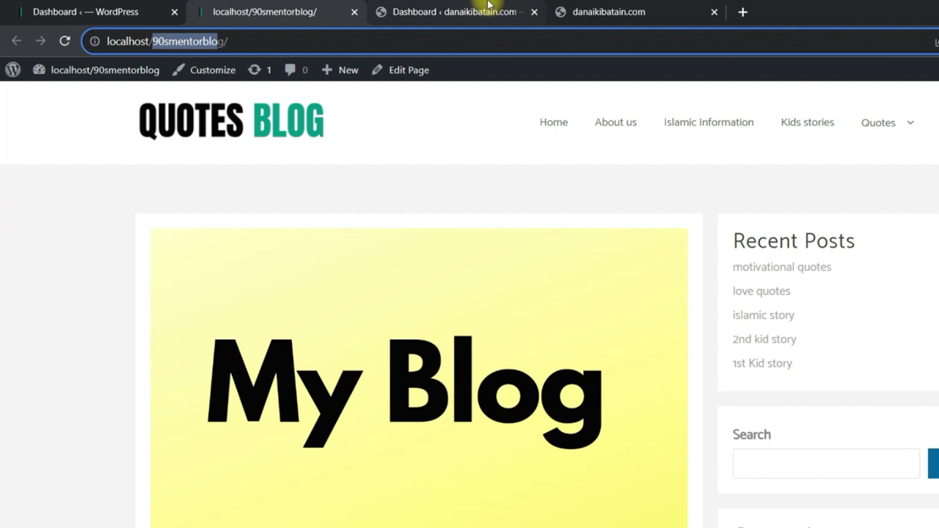
click(488, 9)
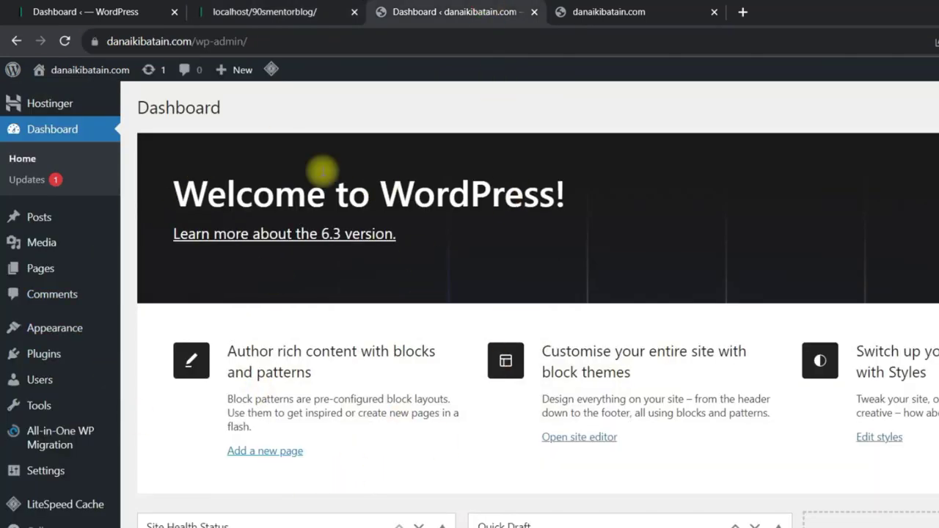
click(625, 9)
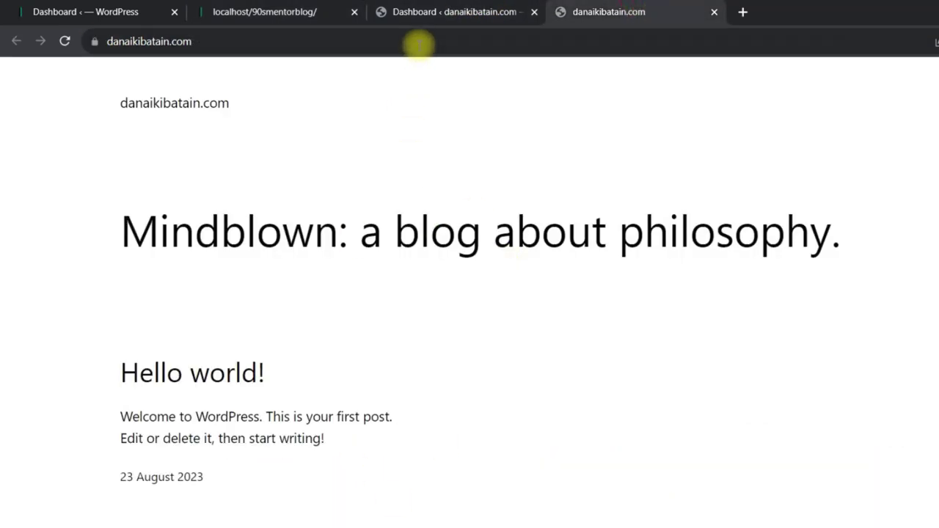
click(444, 9)
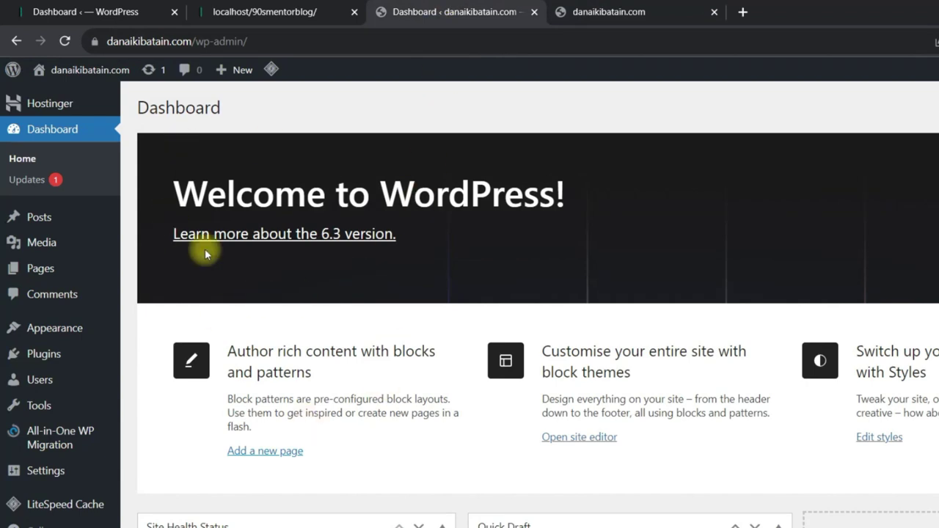
mouse_move(46, 440)
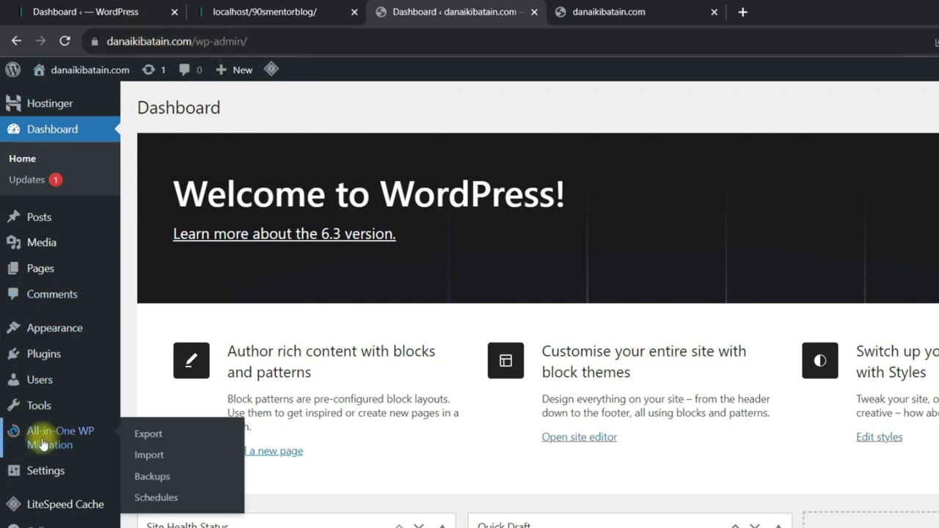
click(63, 16)
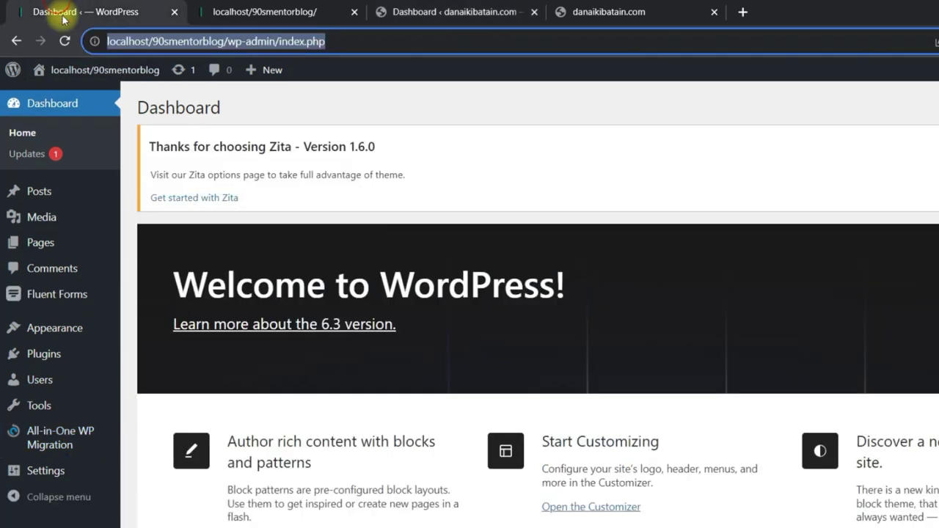
On the live site, search Add Plugins for 'all in one wp mi'.
click(398, 12)
mouse_move(40, 437)
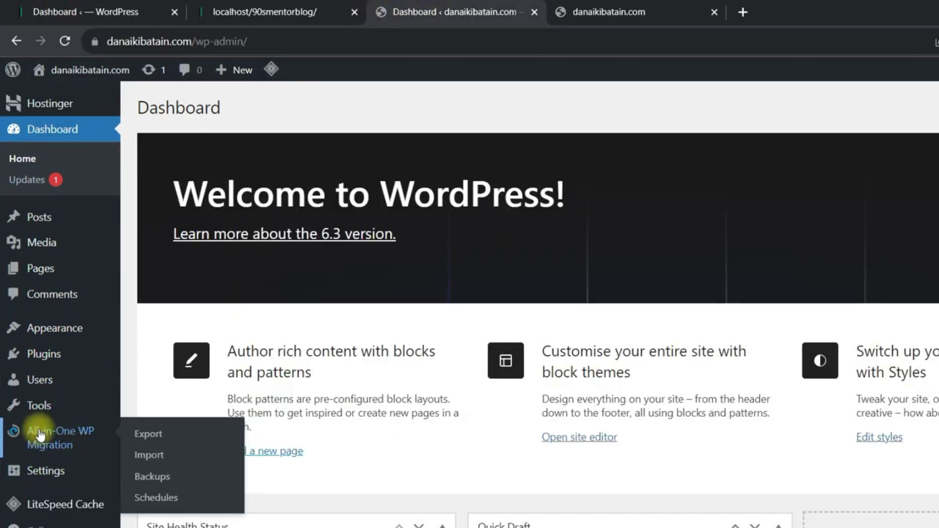
mouse_move(64, 355)
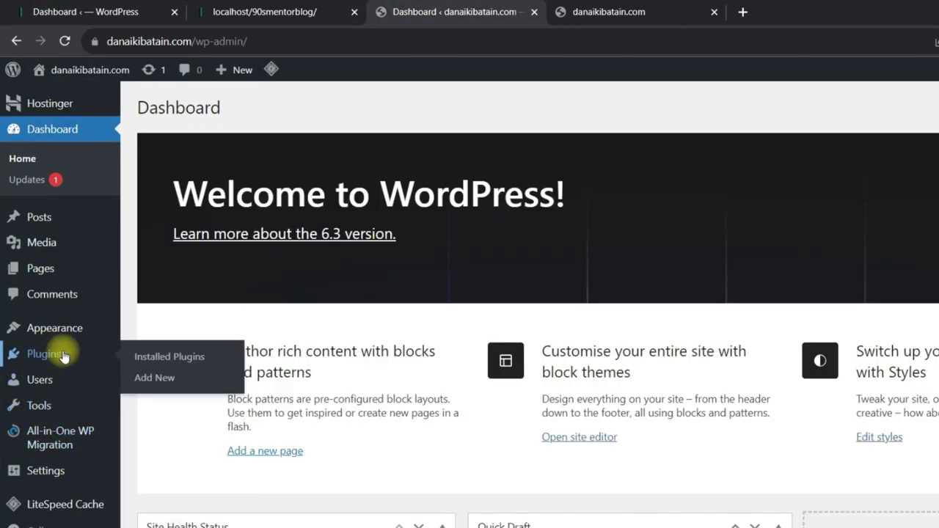
click(147, 377)
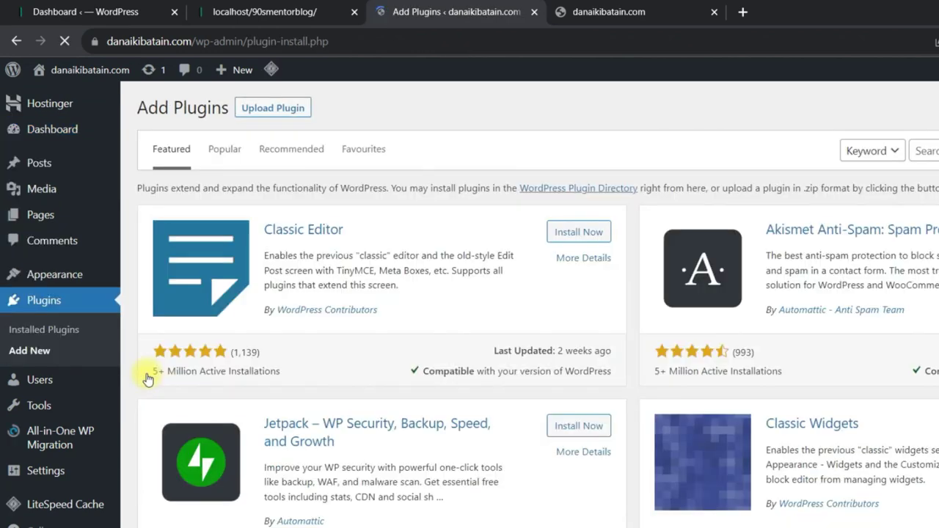
click(898, 153)
text(all in one wp mi)
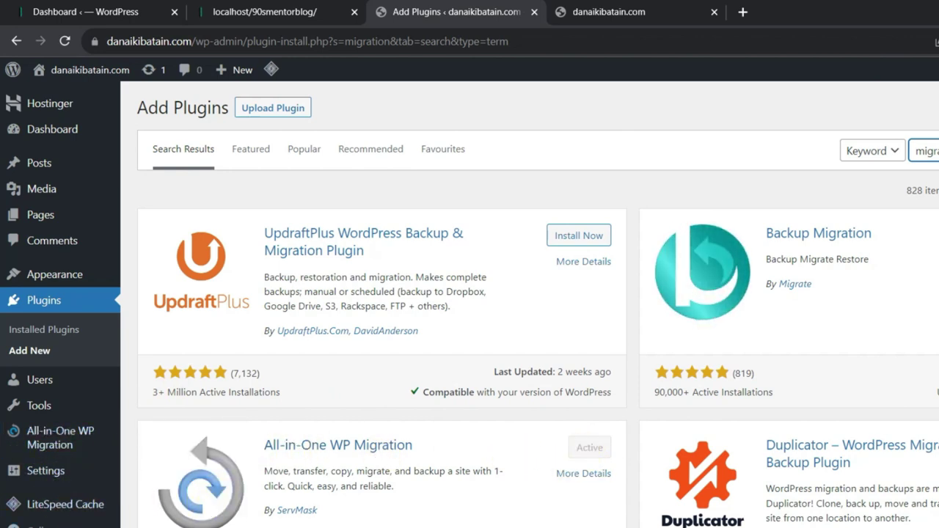
Go to All-in-One WP Migration's Import page on the live site.
click(13, 71)
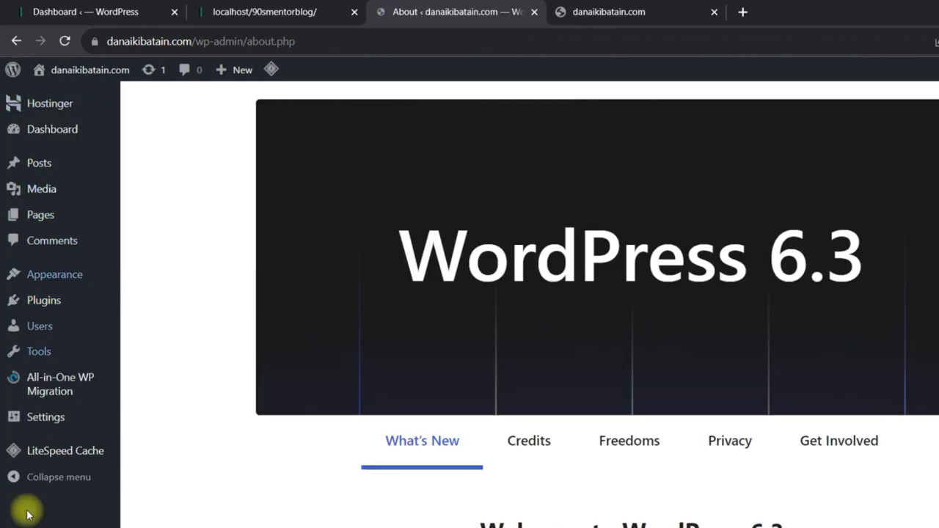
mouse_move(32, 393)
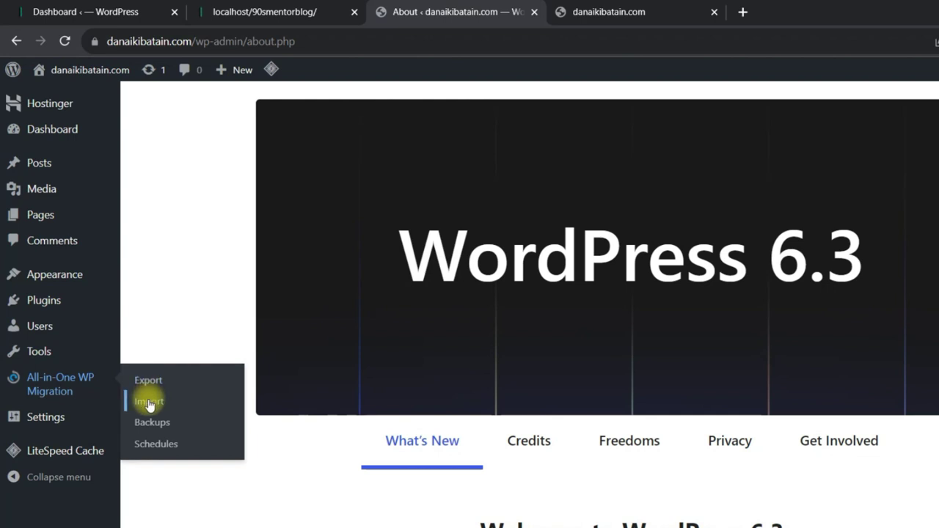
click(587, 11)
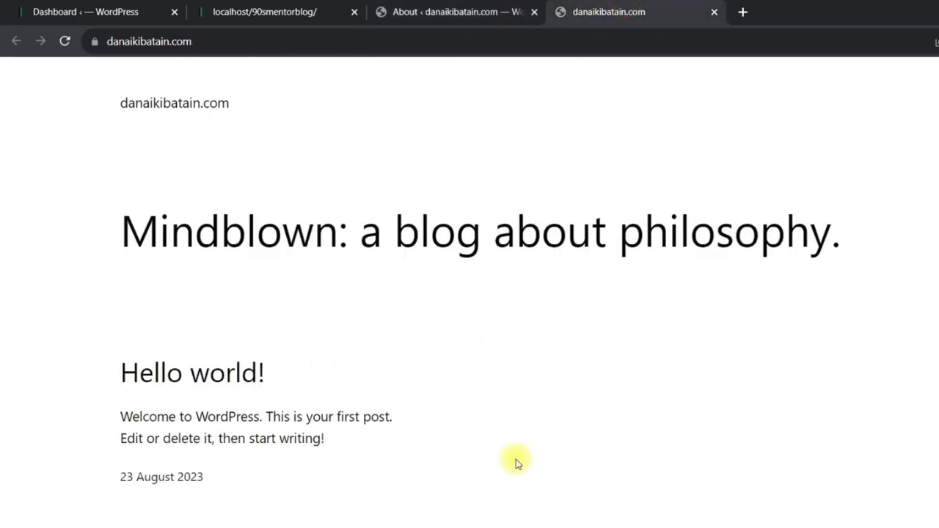
click(482, 6)
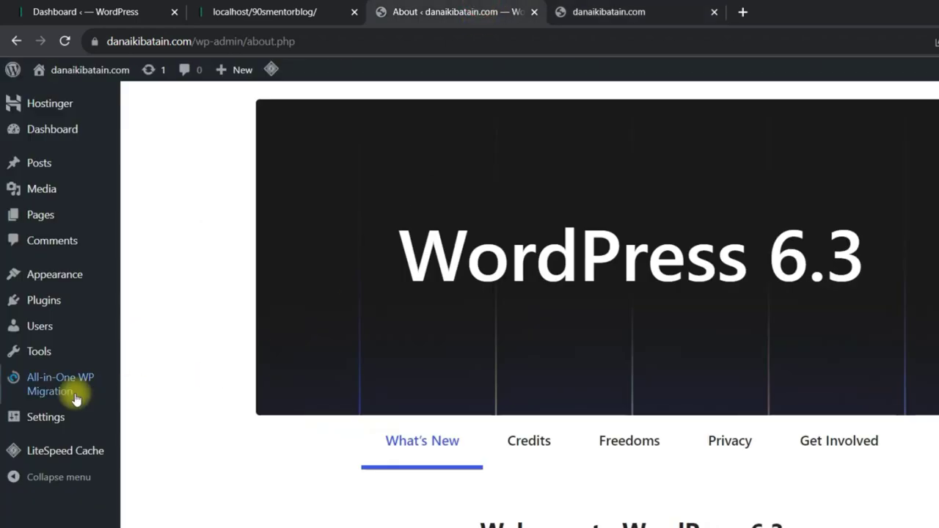
mouse_move(41, 393)
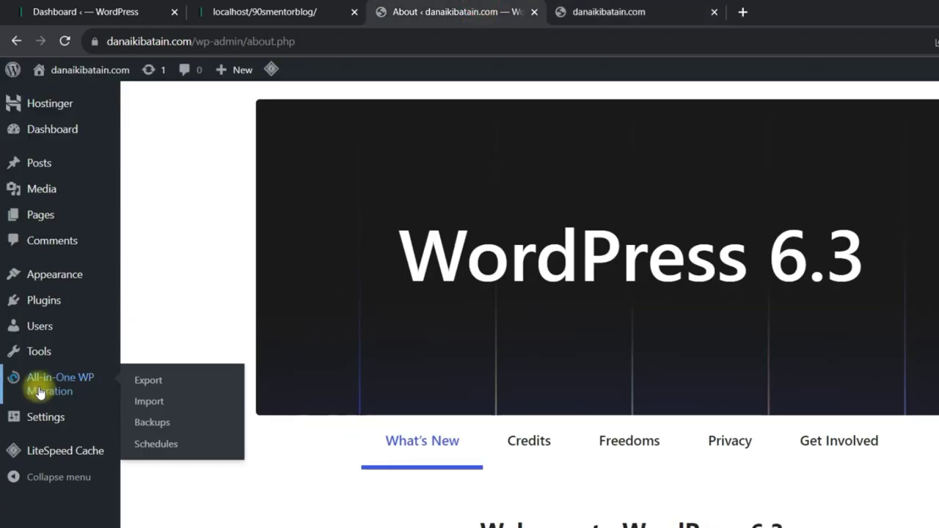
click(157, 401)
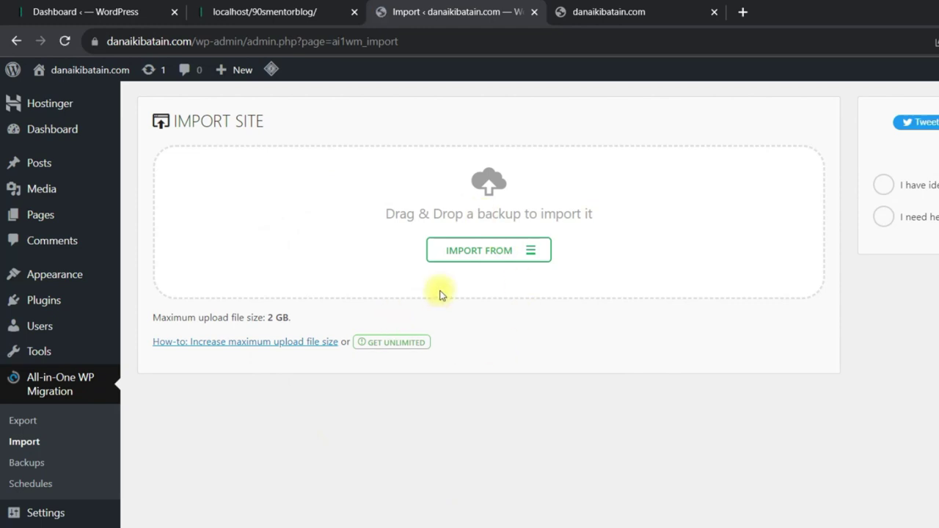
Import from File, choosing the localhost-90smentorblog .wpress backup in the blog site folder.
click(502, 256)
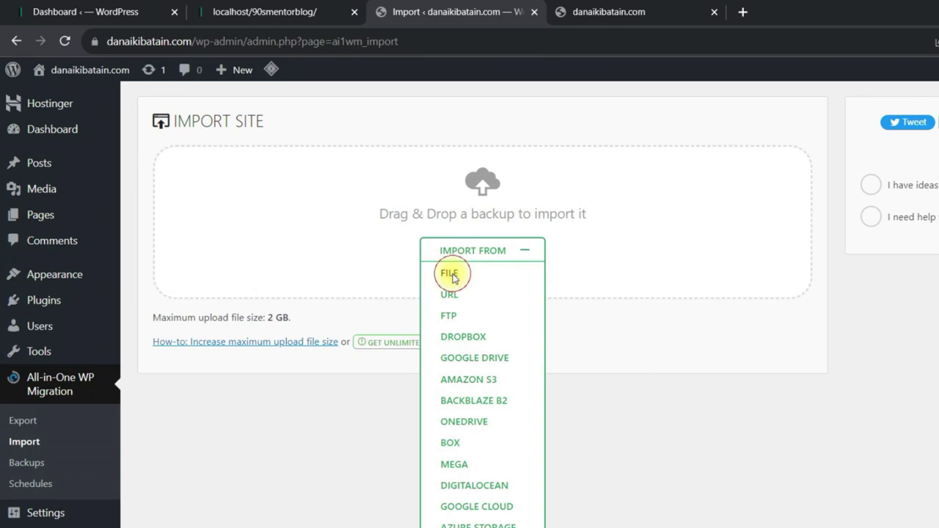
click(450, 275)
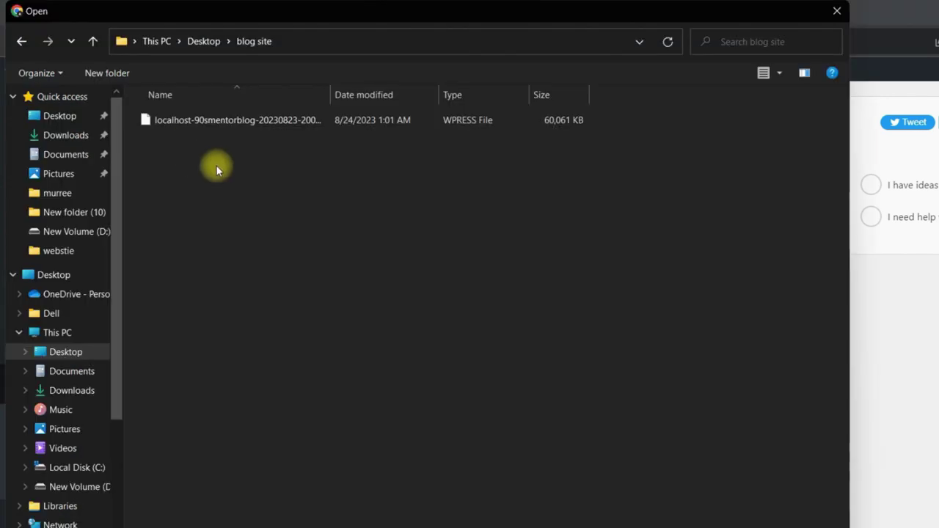
double_click(211, 122)
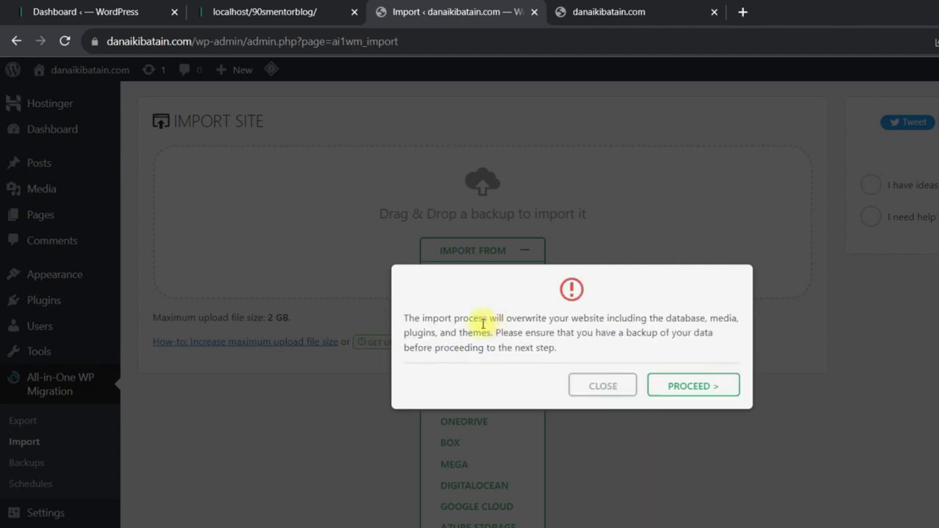
Read the import's warning that the live site will be overwritten.
drag(405, 317, 541, 350)
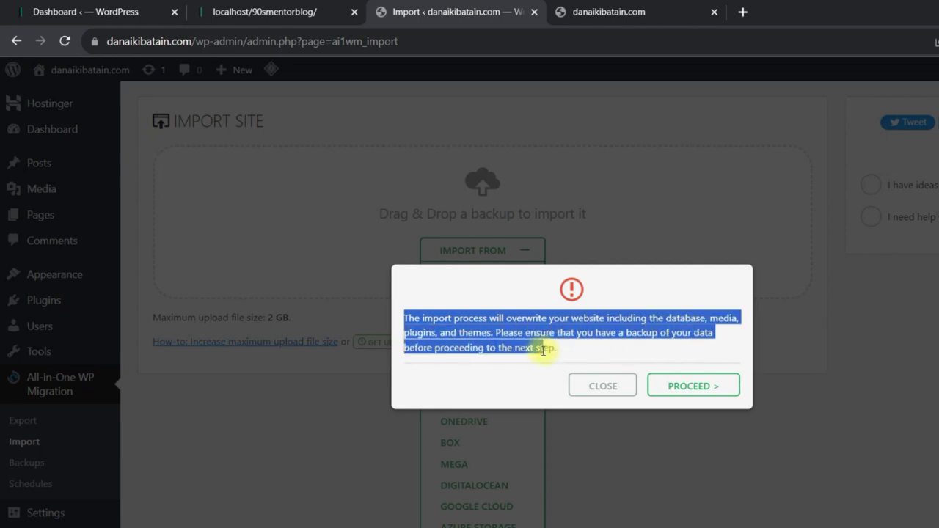
click(466, 319)
drag(409, 317, 622, 319)
Compare the live and local front pages, then proceed with overwriting the live site.
click(636, 5)
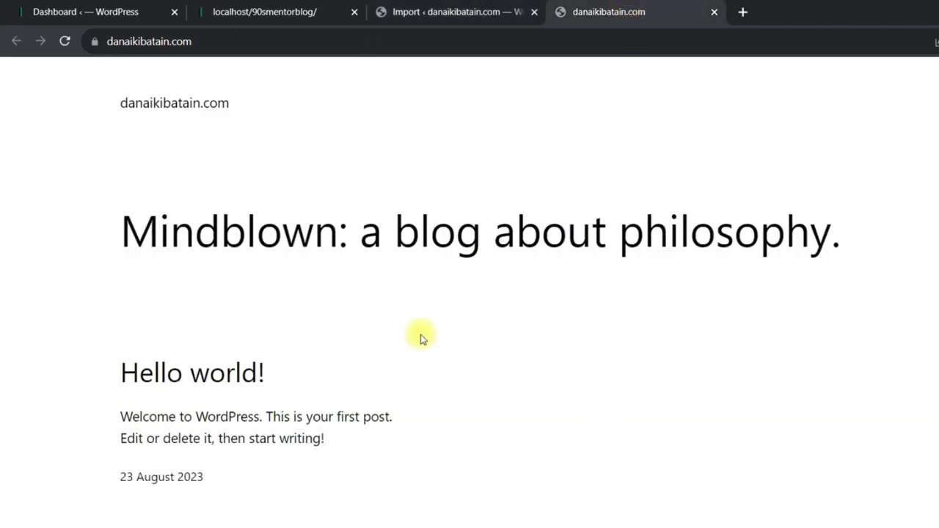
click(251, 7)
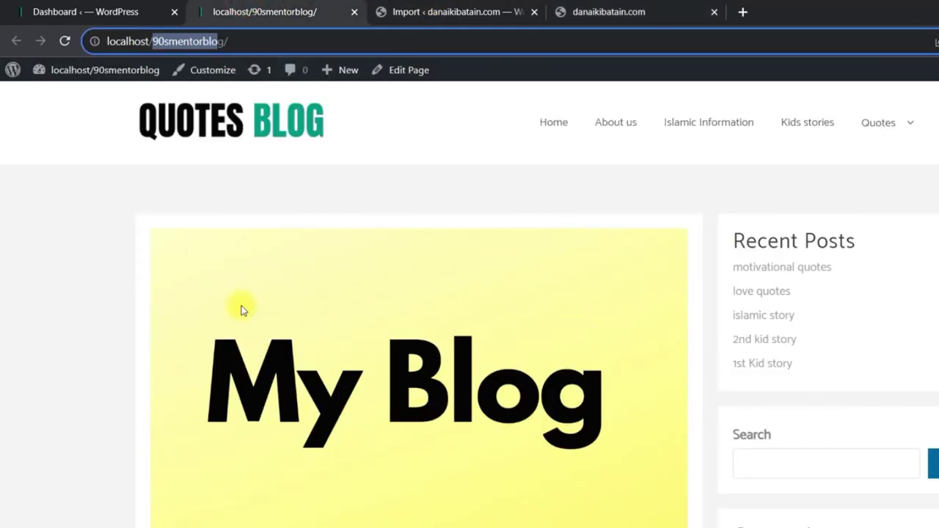
click(650, 5)
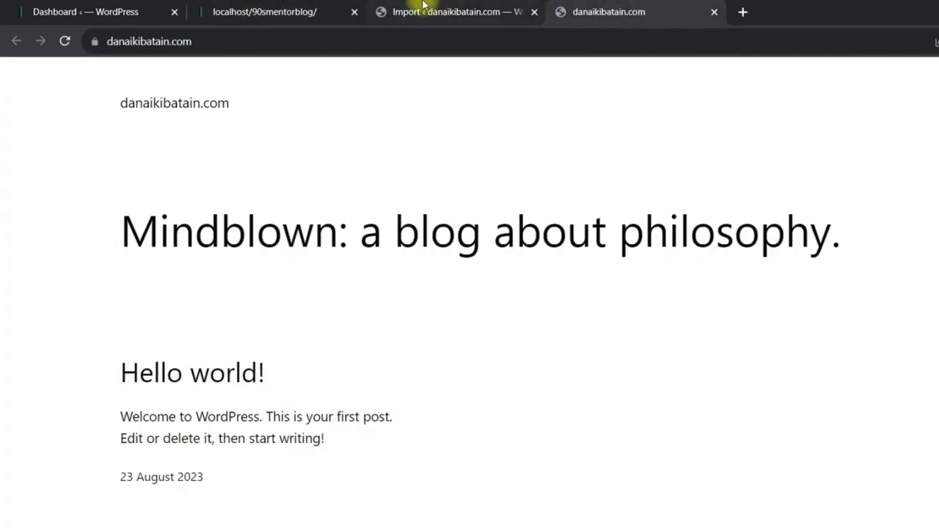
click(430, 5)
click(693, 388)
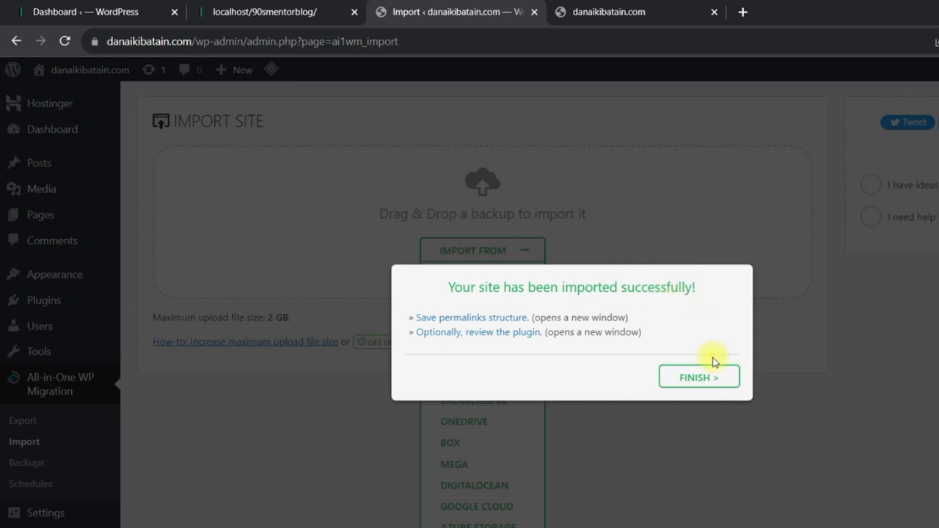
Dismiss the import success message and switch to the danaikibatain.com front page.
click(701, 381)
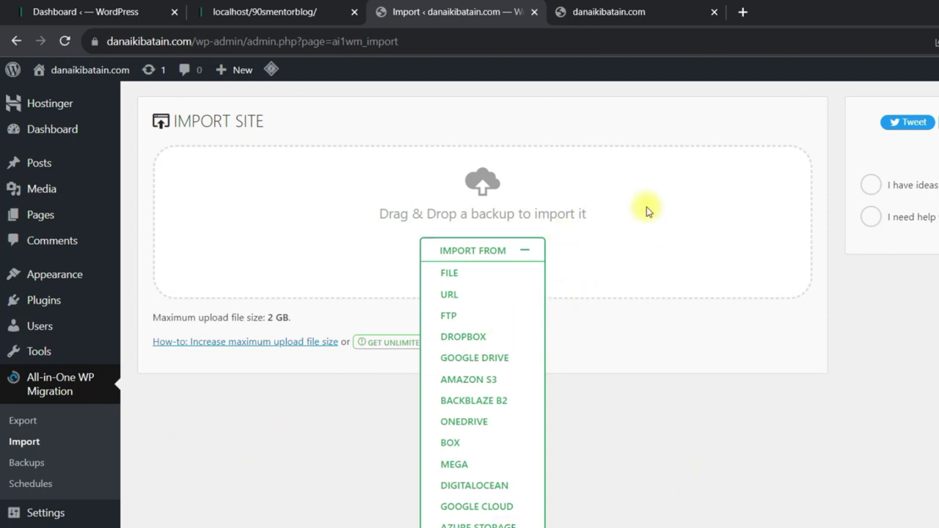
click(637, 7)
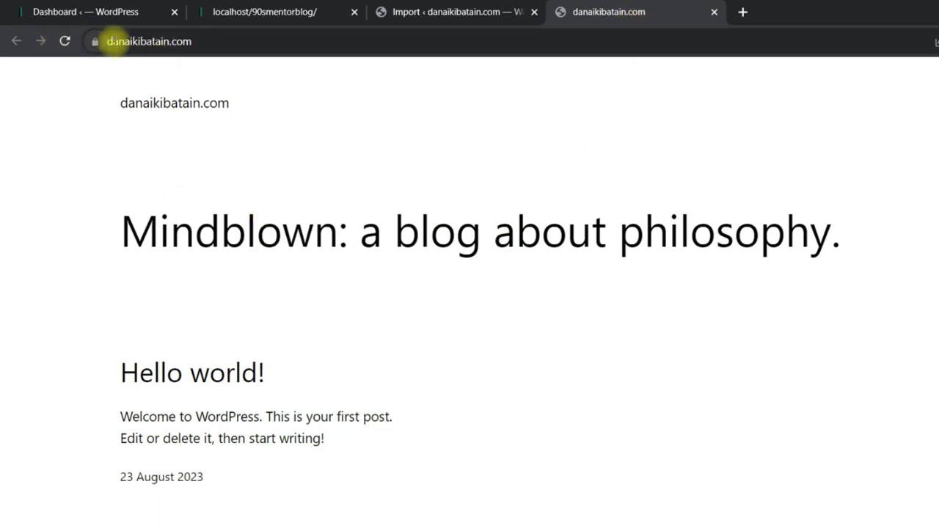
Reload danaikibatain.com and scroll through the newly displayed Quotes Blog front page.
click(64, 42)
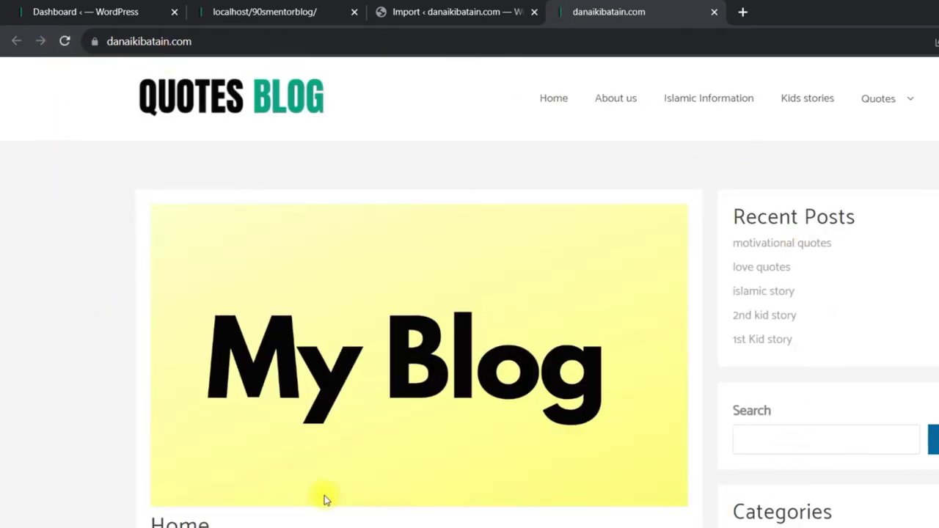
scroll(476, 351, down, 1)
scroll(477, 351, down, 15)
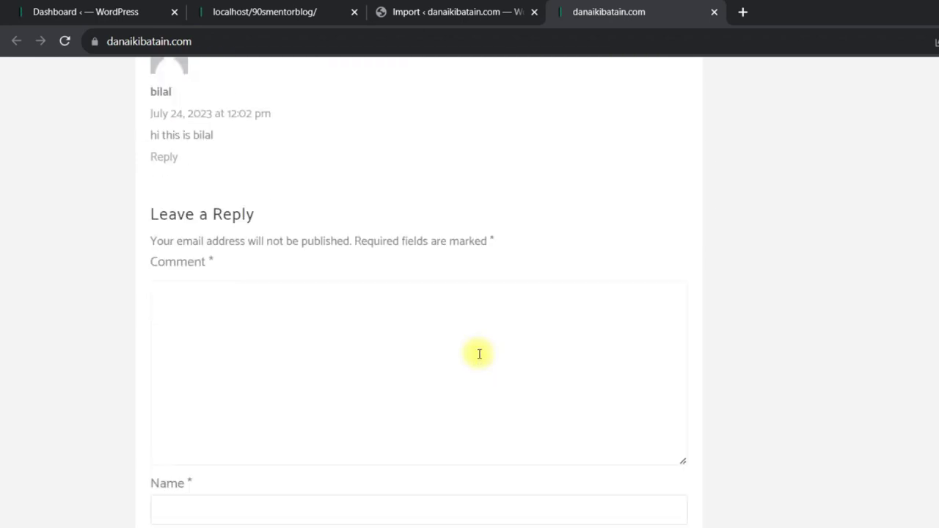
scroll(480, 355, down, 5)
scroll(477, 356, up, 20)
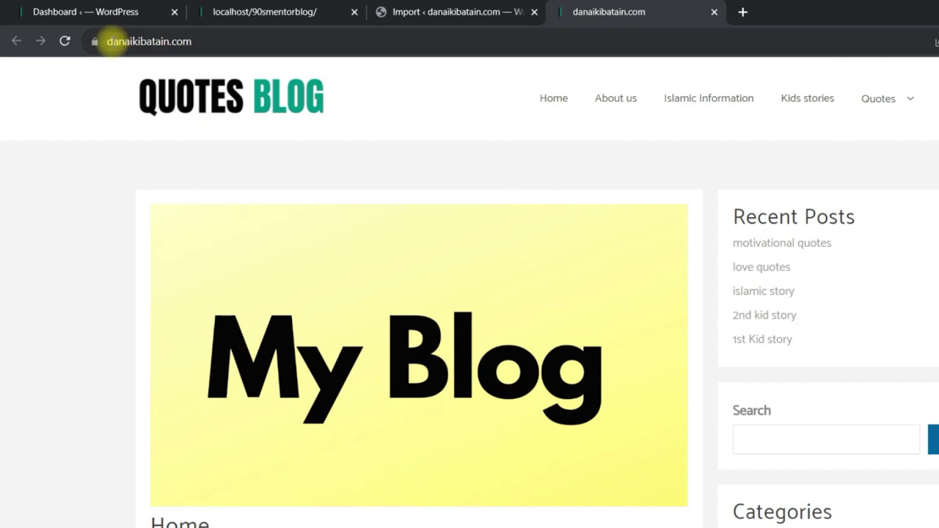
click(110, 41)
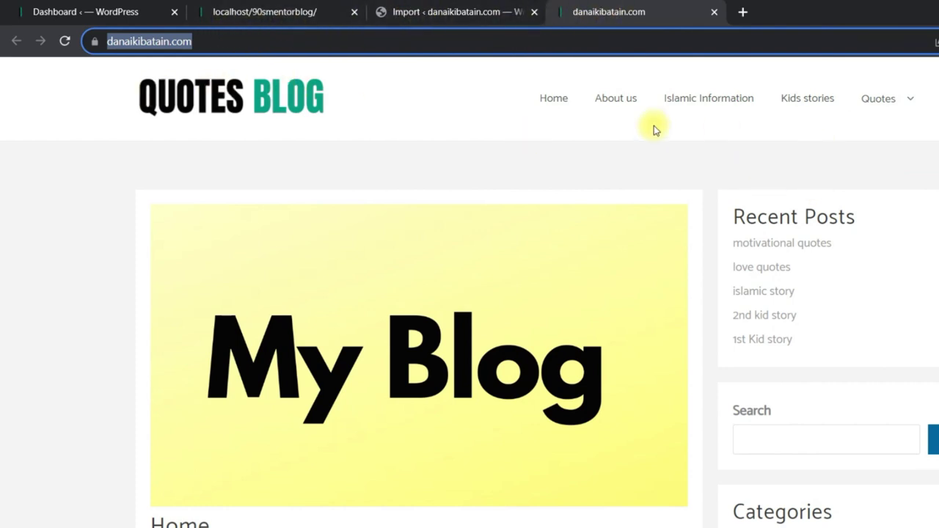
scroll(851, 183, down, 9)
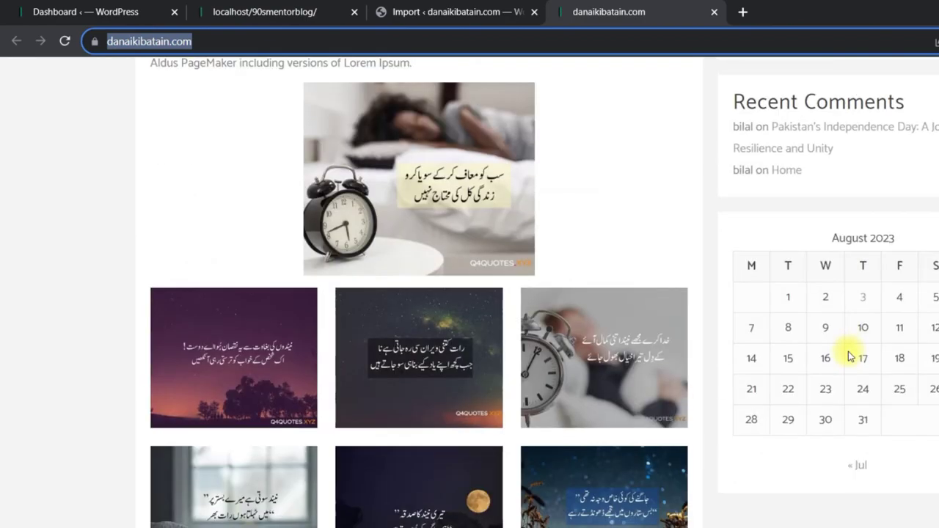
scroll(847, 357, up, 7)
scroll(512, 170, down, 15)
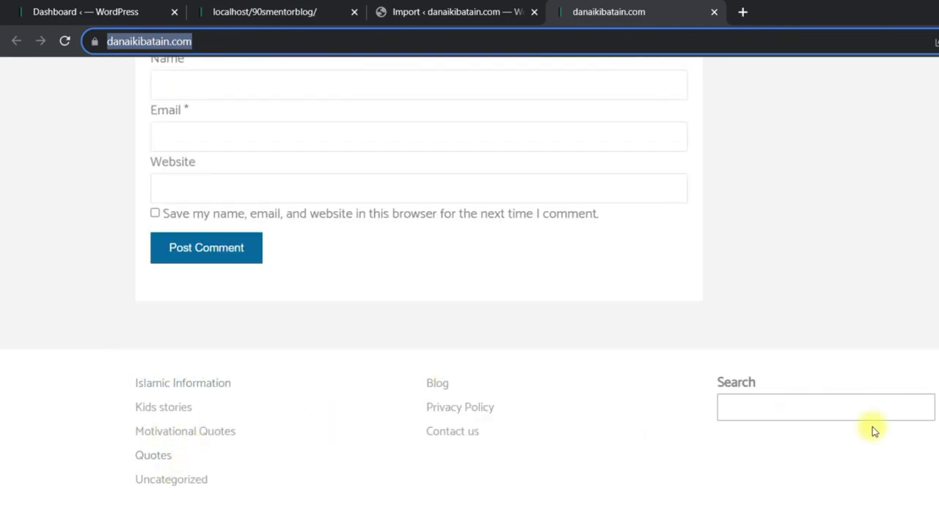
scroll(594, 469, up, 10)
scroll(596, 472, up, 10)
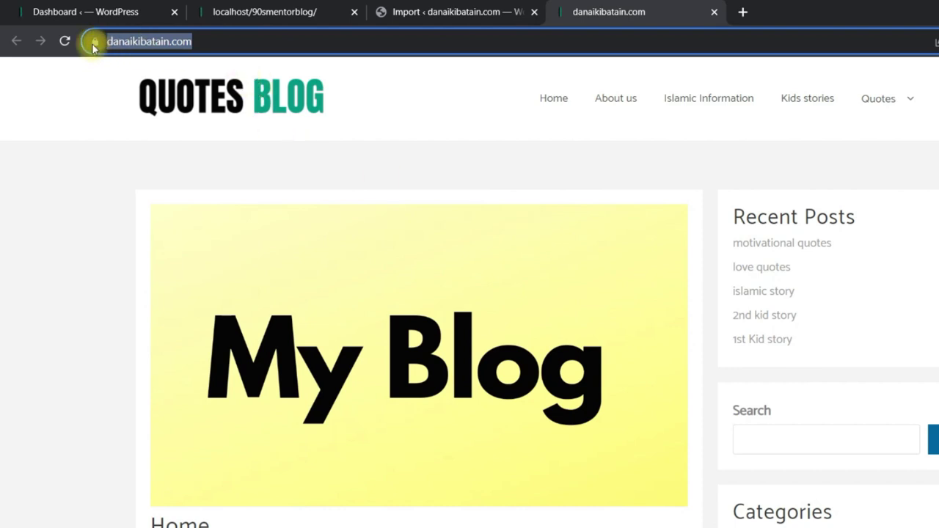
Compare the live site's web address with the localhost/90smentorblog address.
click(177, 41)
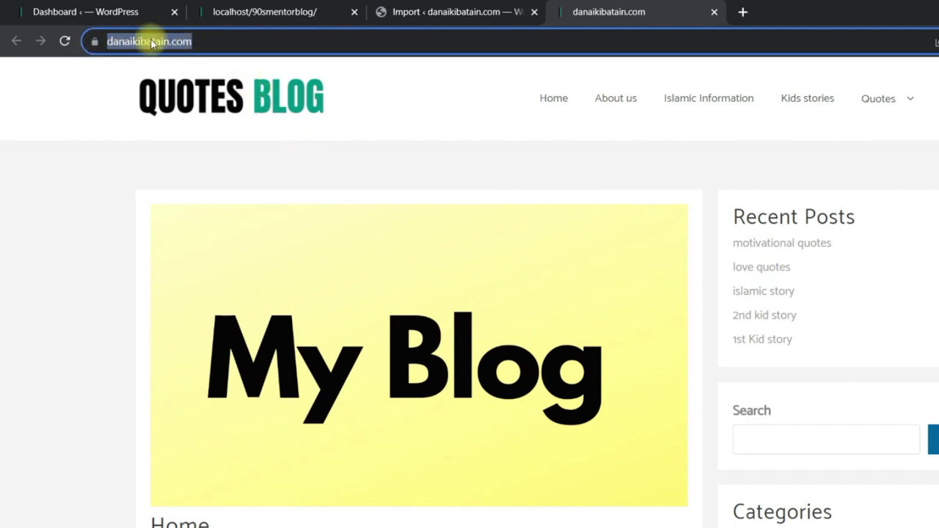
click(299, 14)
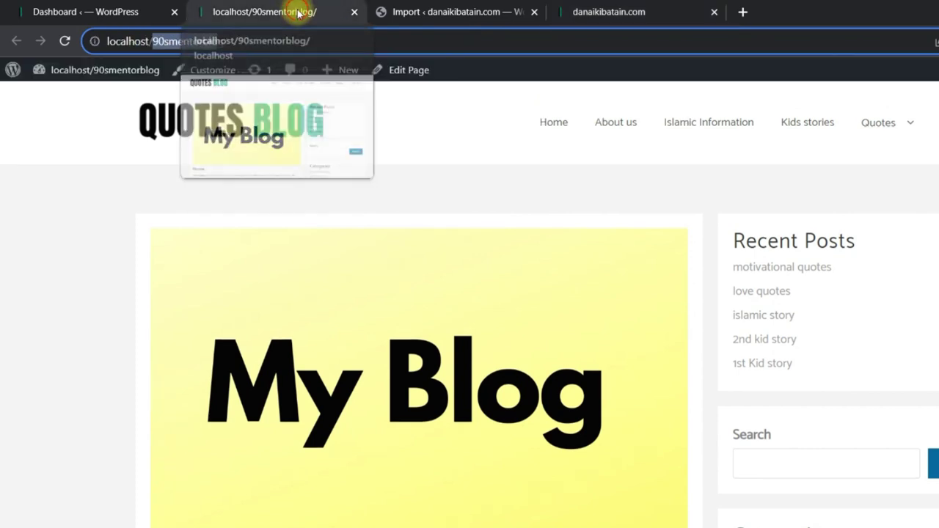
click(243, 42)
drag(216, 41, 110, 40)
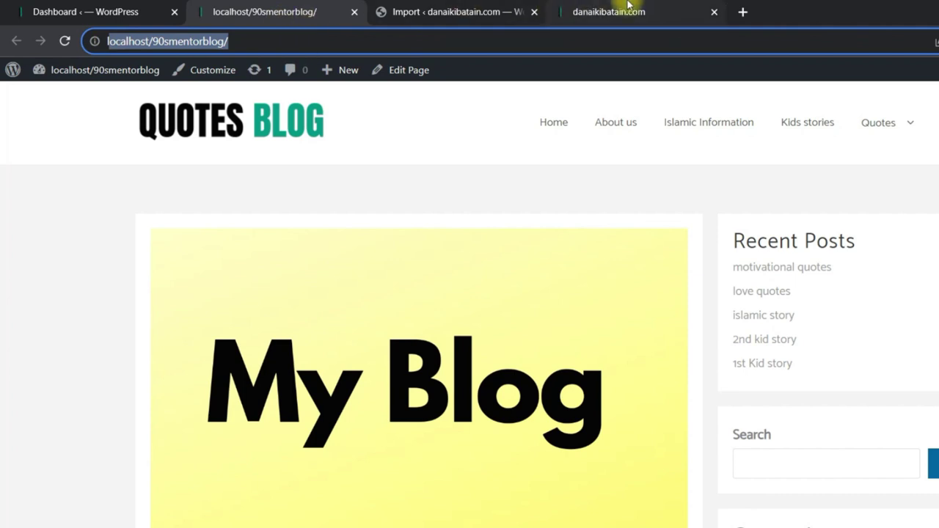
click(634, 8)
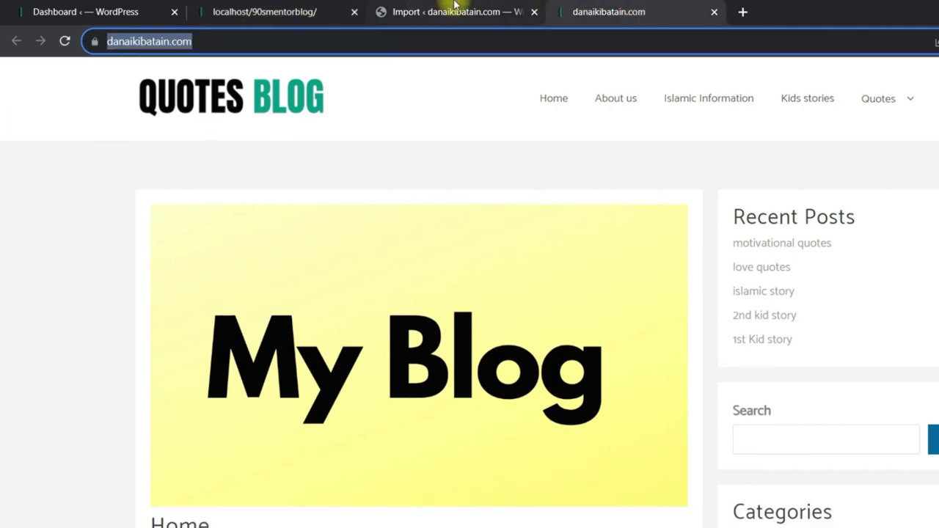
Close the localhost Dashboard and local blog tabs, then reload the danaikibatain.com page.
click(112, 6)
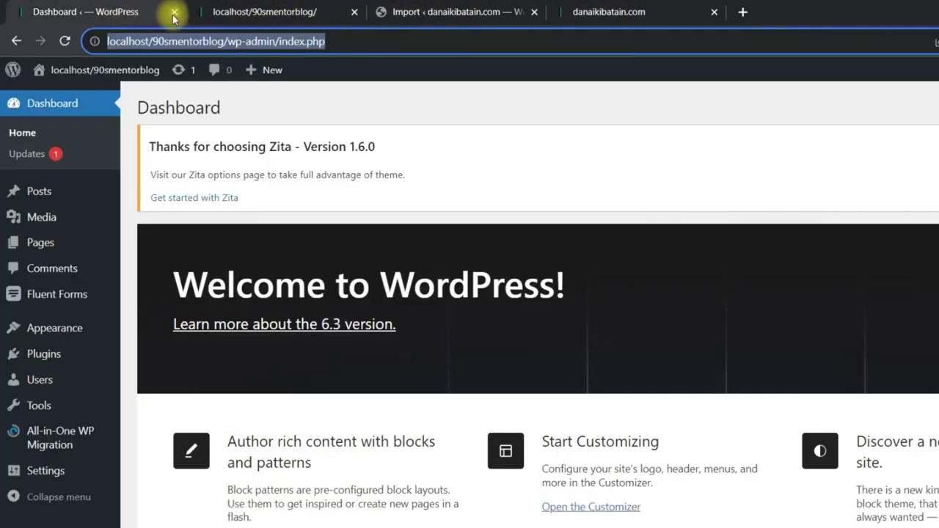
click(174, 12)
click(173, 14)
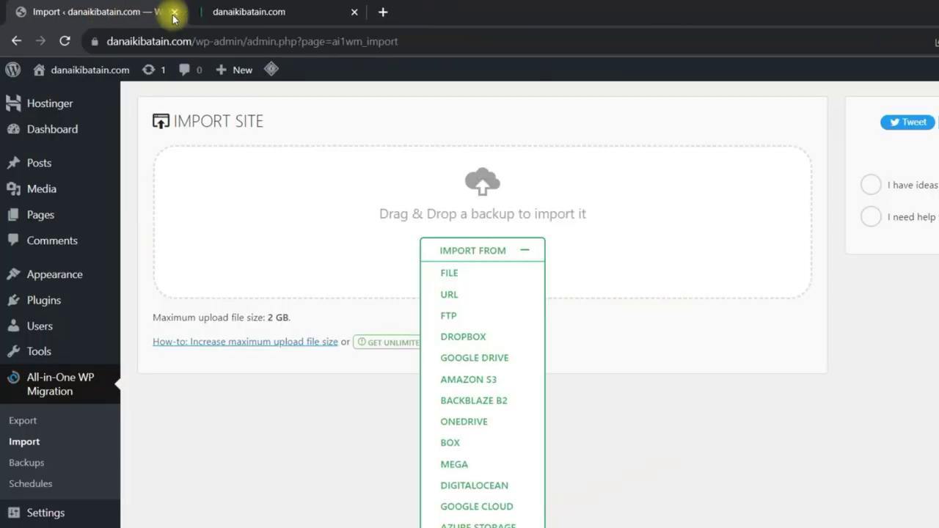
click(258, 7)
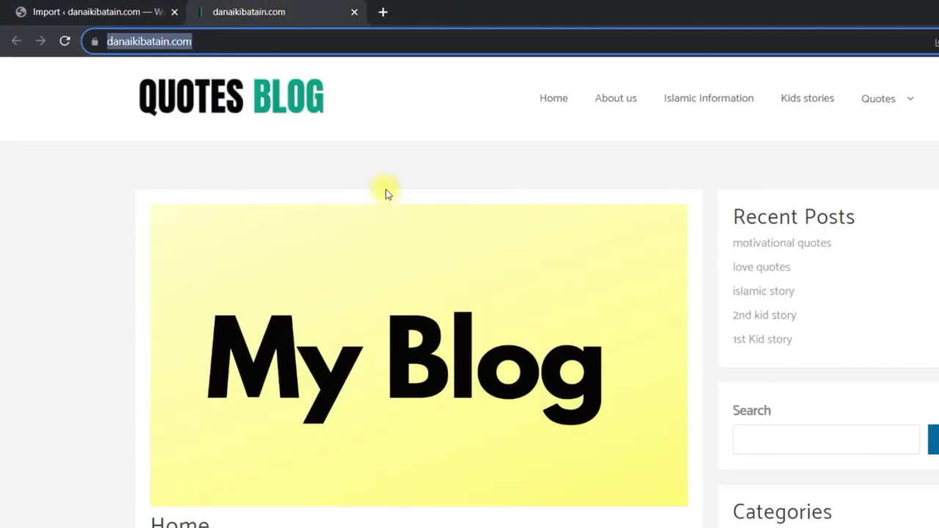
key(Return)
Browse the live homepage via Home, then open and scroll through the About us page.
scroll(662, 315, down, 14)
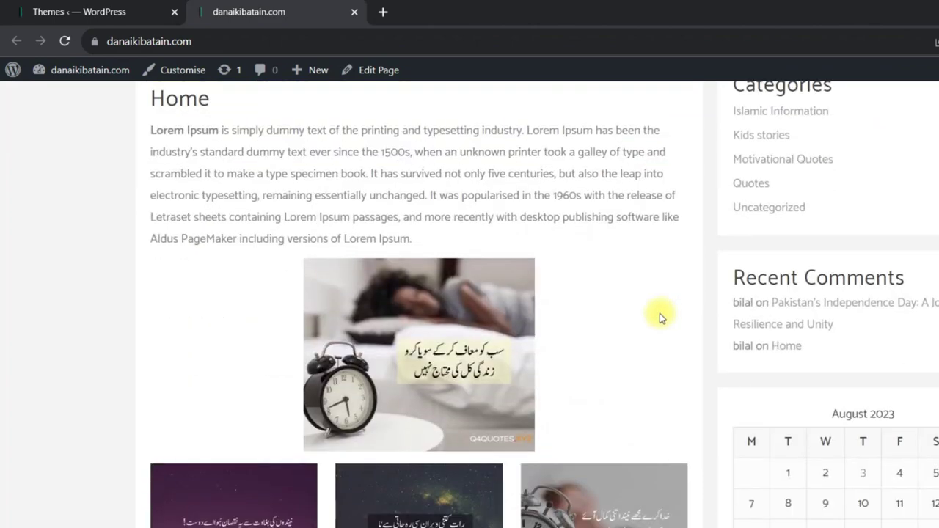
scroll(614, 310, up, 14)
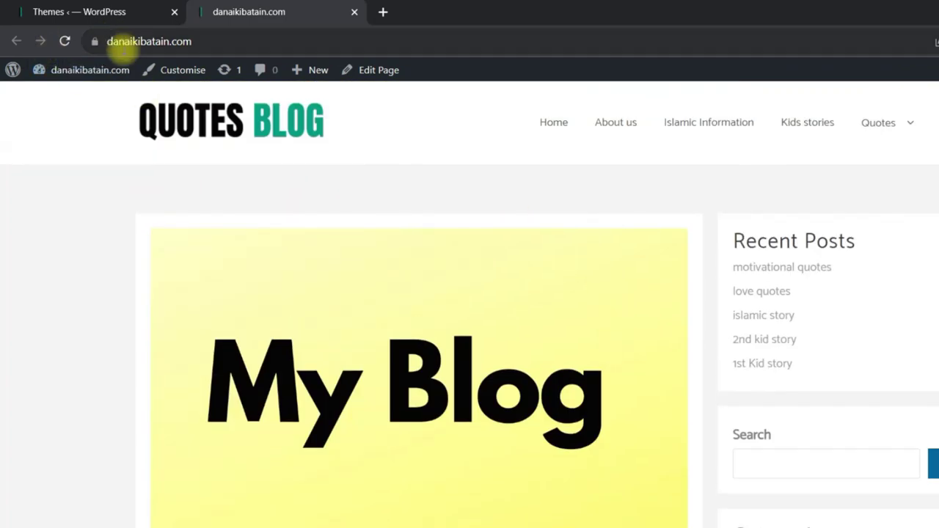
click(552, 125)
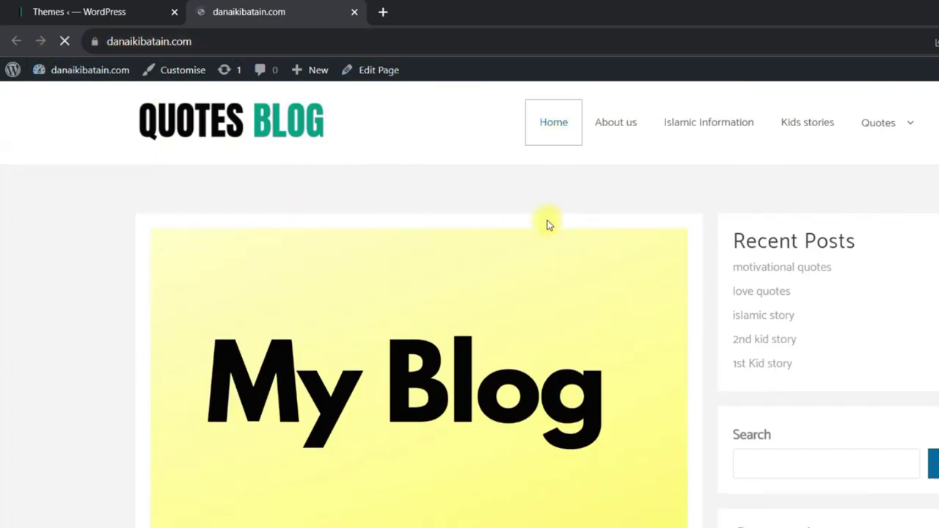
scroll(511, 274, down, 10)
scroll(567, 268, up, 5)
scroll(566, 268, up, 5)
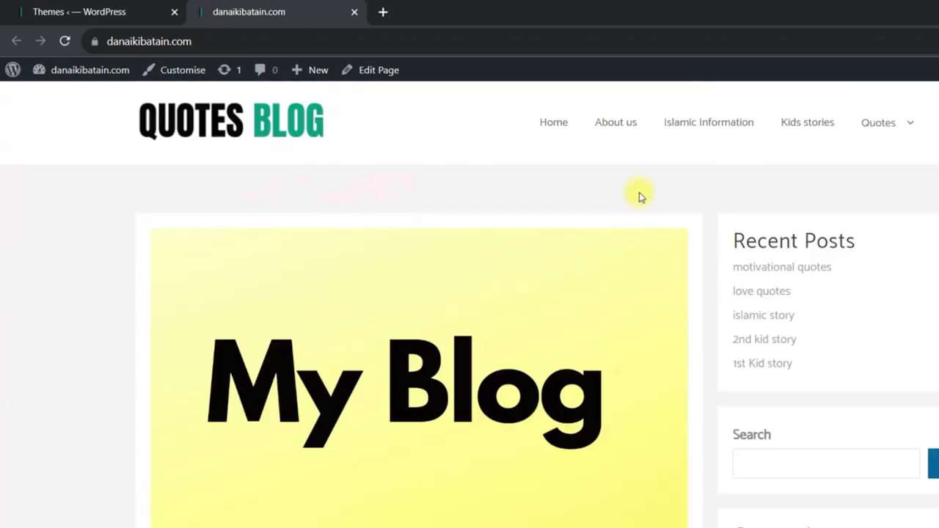
click(616, 125)
scroll(421, 267, down, 10)
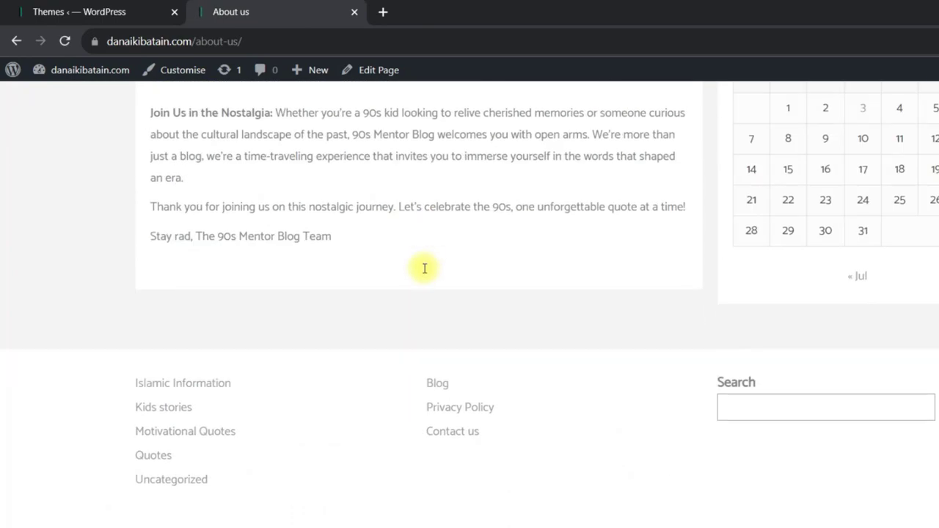
scroll(422, 285, up, 10)
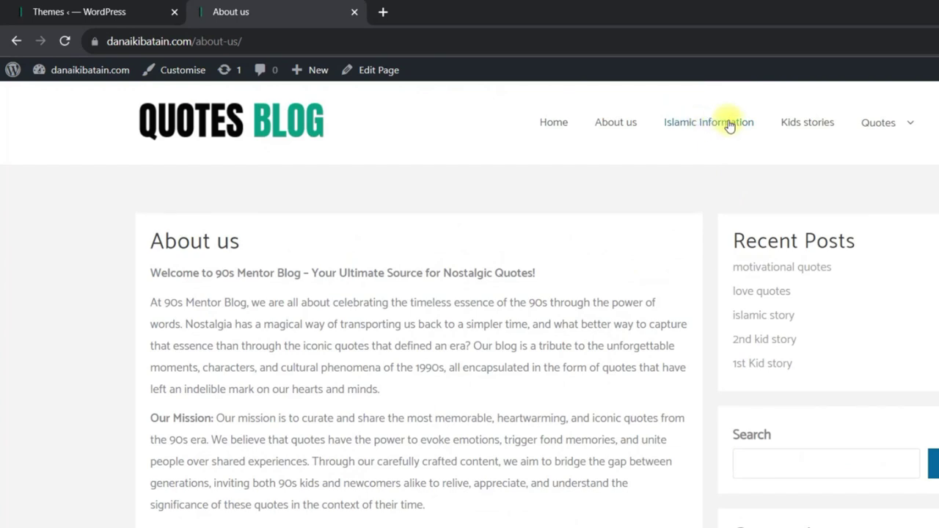